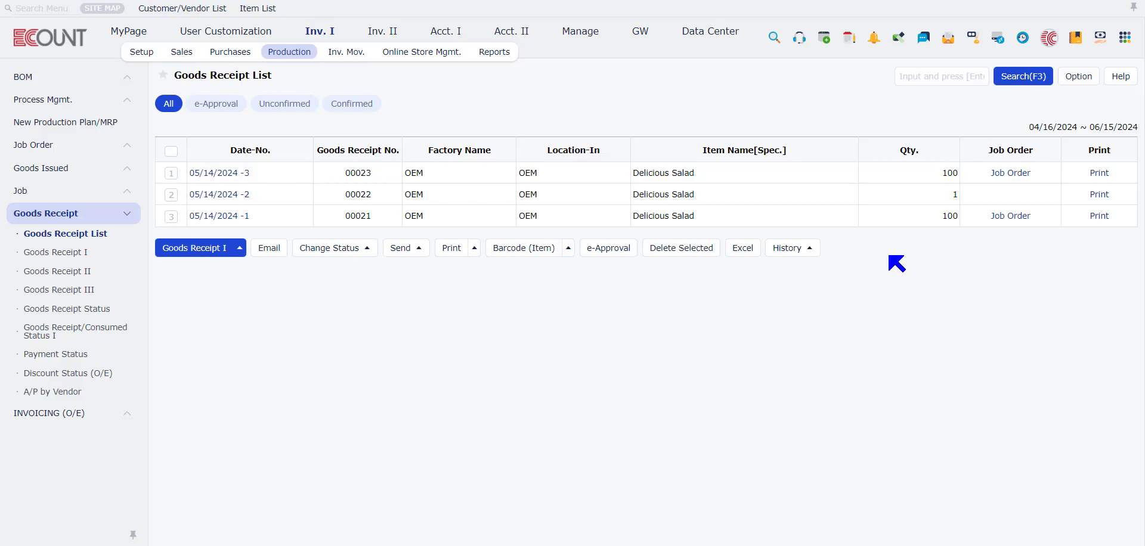
Step: Open a new Goods Receipt I entry and set its factory to 00007 Factory(Packaging)
click(794, 255)
click(84, 256)
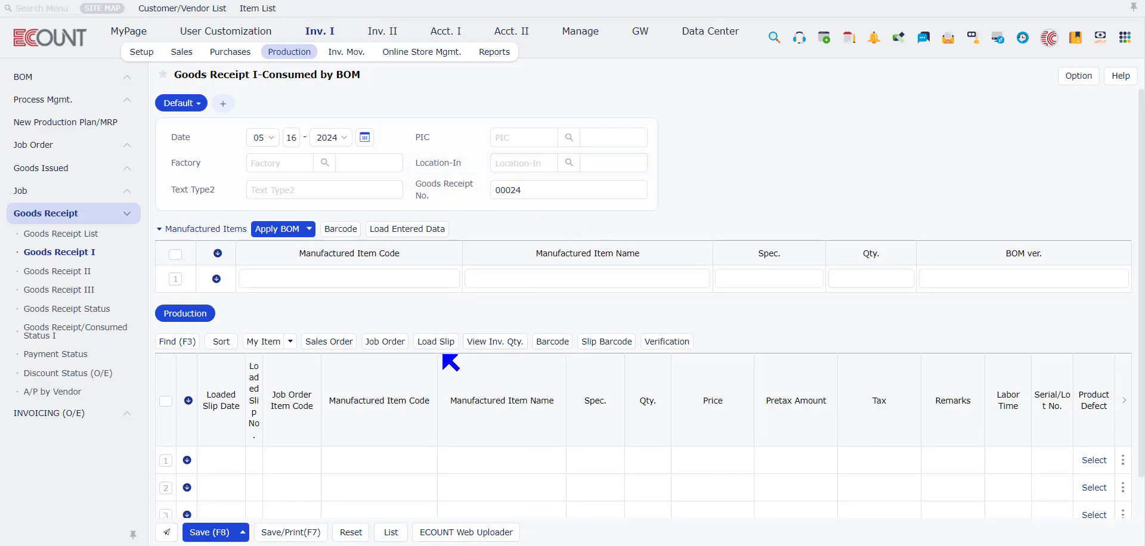
click(315, 278)
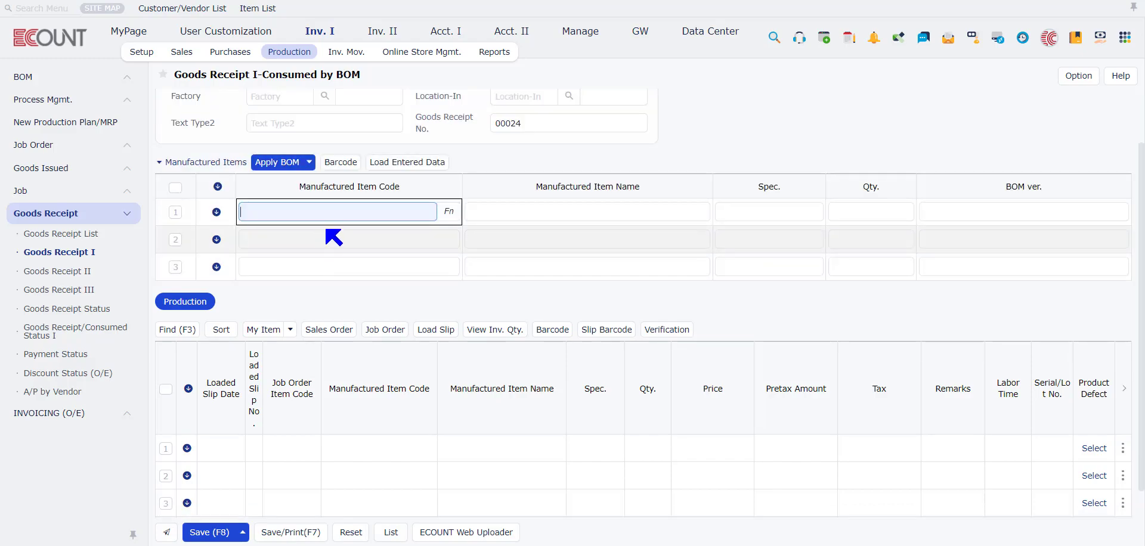
scroll(327, 231, up, 2)
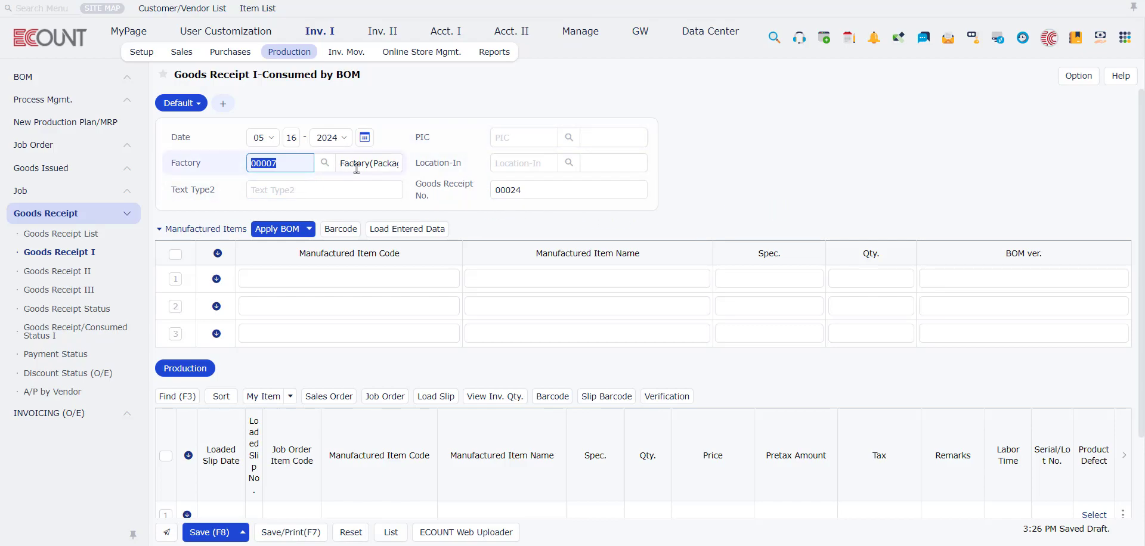
Step: Look up "packag" for the receiving location and set Location-In to 00007 Factory(Packaging)
click(569, 163)
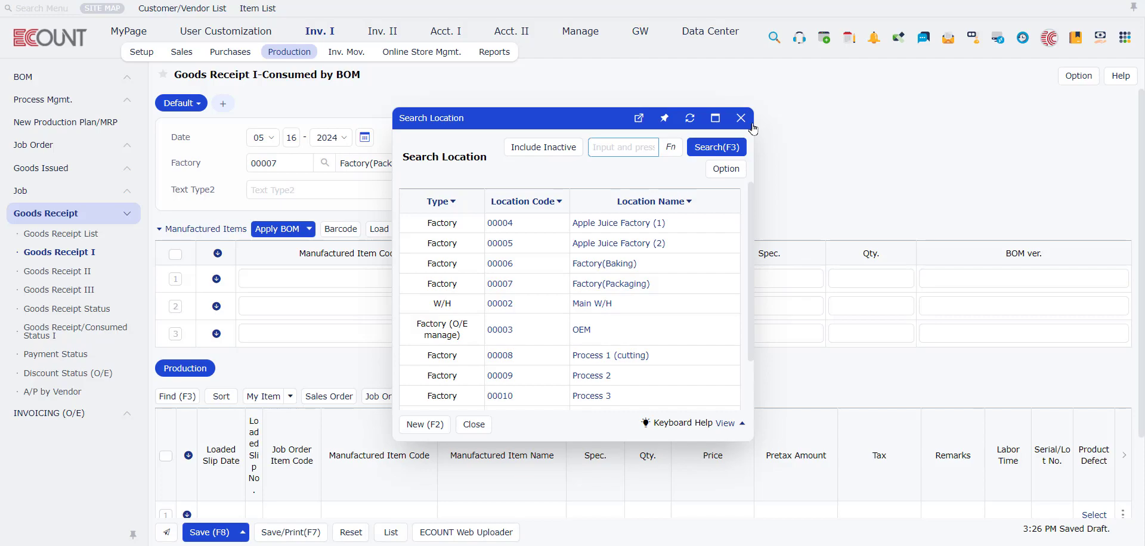
text(packag)
key(Return)
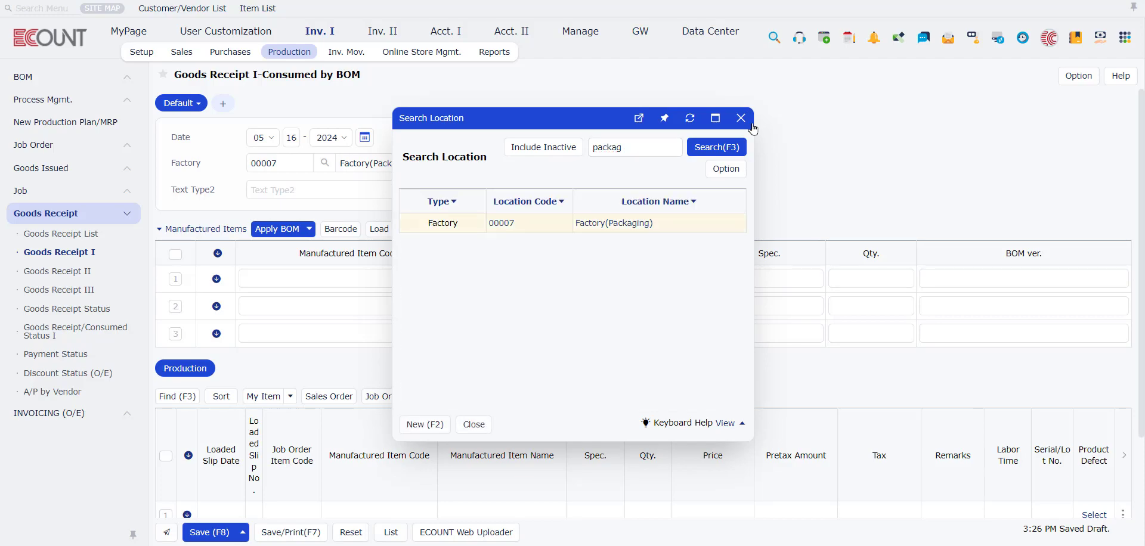
click(602, 225)
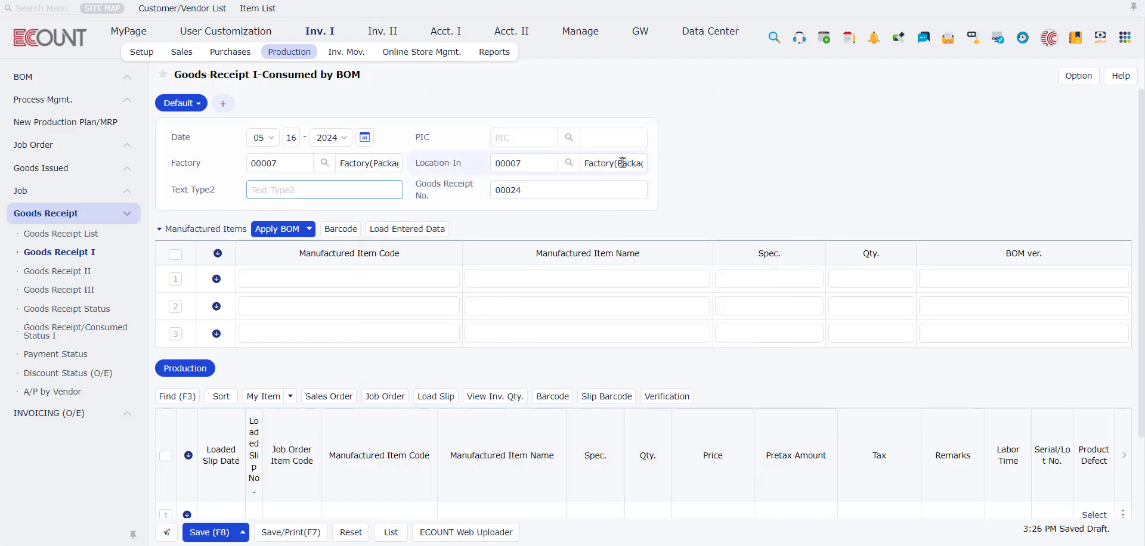
Step: Search items for "pizza" and add Beef Barbecue Pizza (packed), code 202211101, as a manufactured item with quantity 100
click(306, 279)
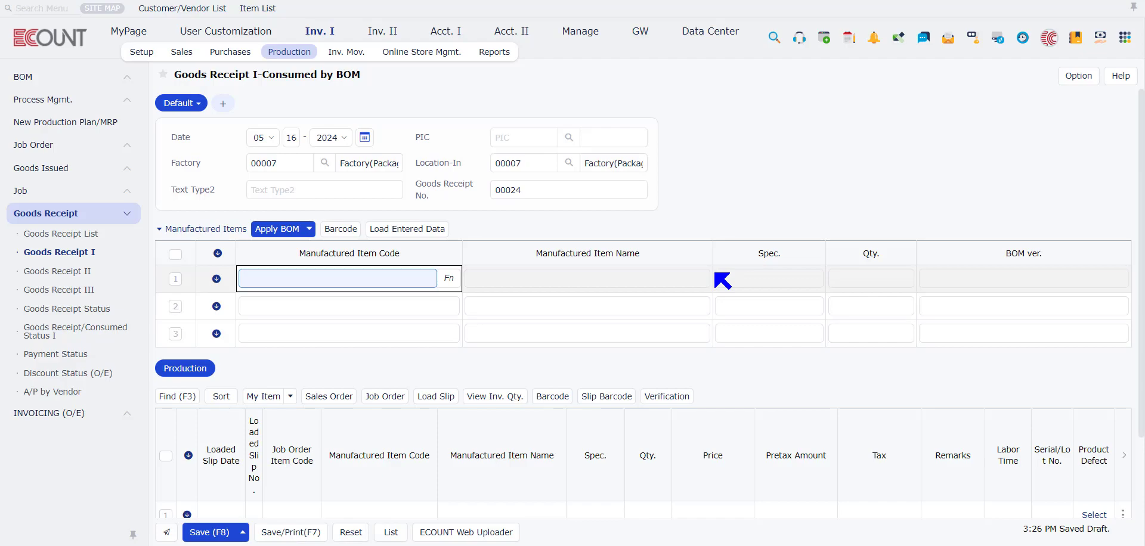
text(pizza)
key(Return)
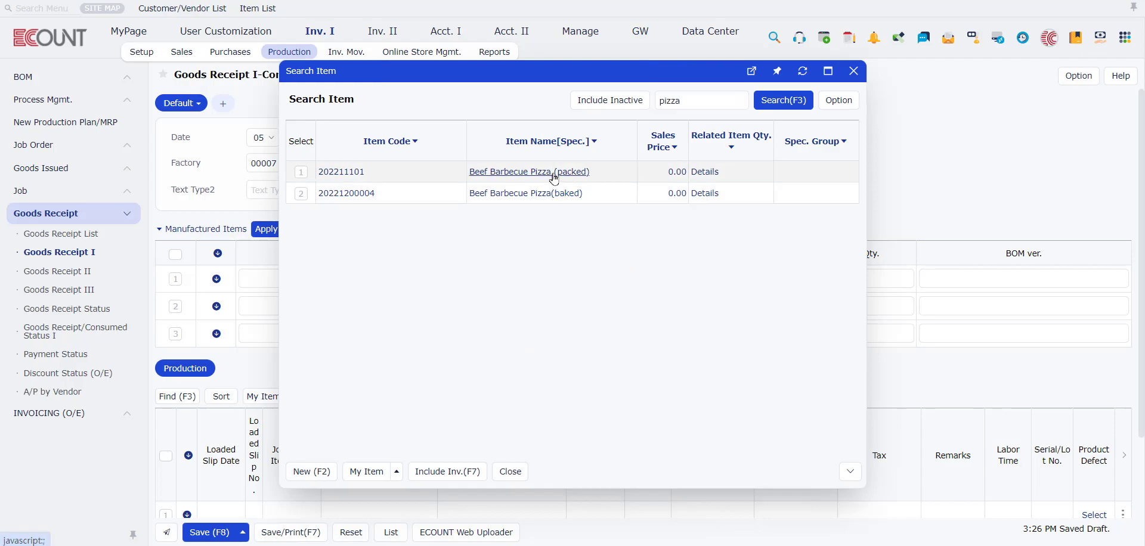
click(554, 173)
click(881, 280)
text(1)
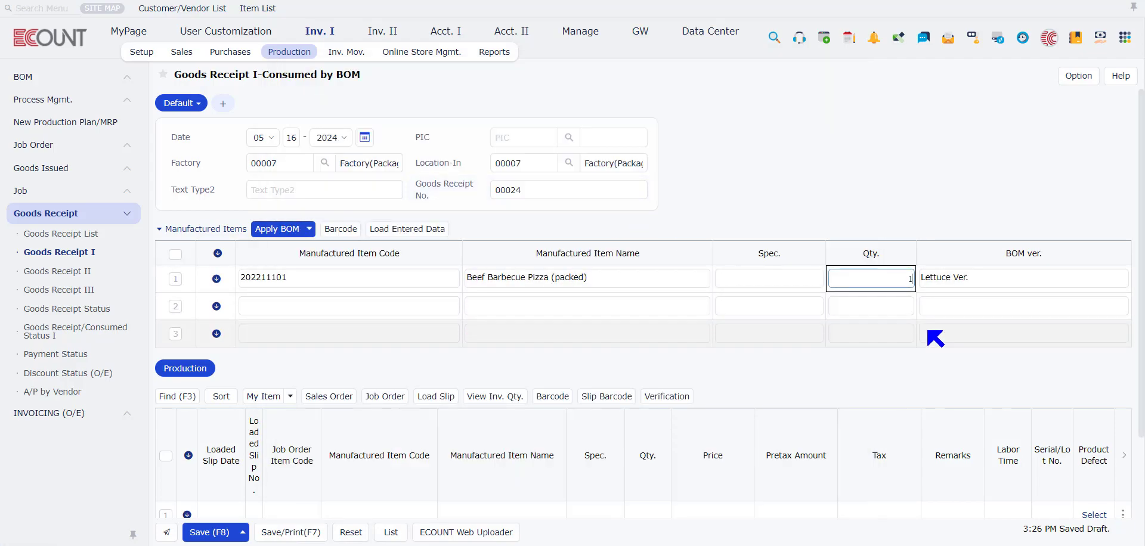
text(00)
Step: Apply the BOM of the manufactured pizza item to the production lines
click(283, 231)
click(282, 231)
scroll(281, 232, down, 1)
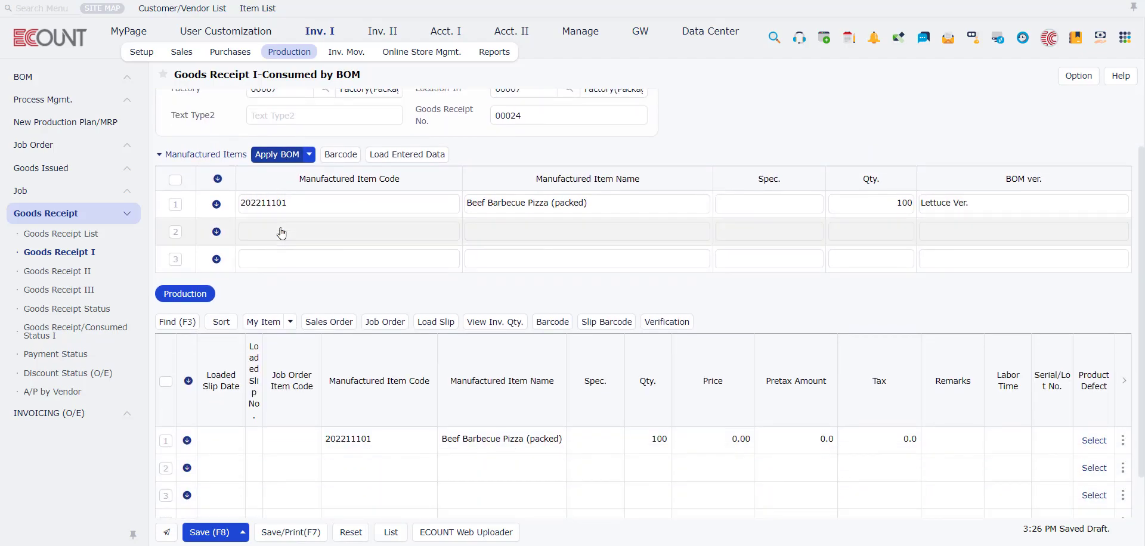
Step: Check the BOM version field of the Beef Barbecue Pizza (packed) row
click(309, 155)
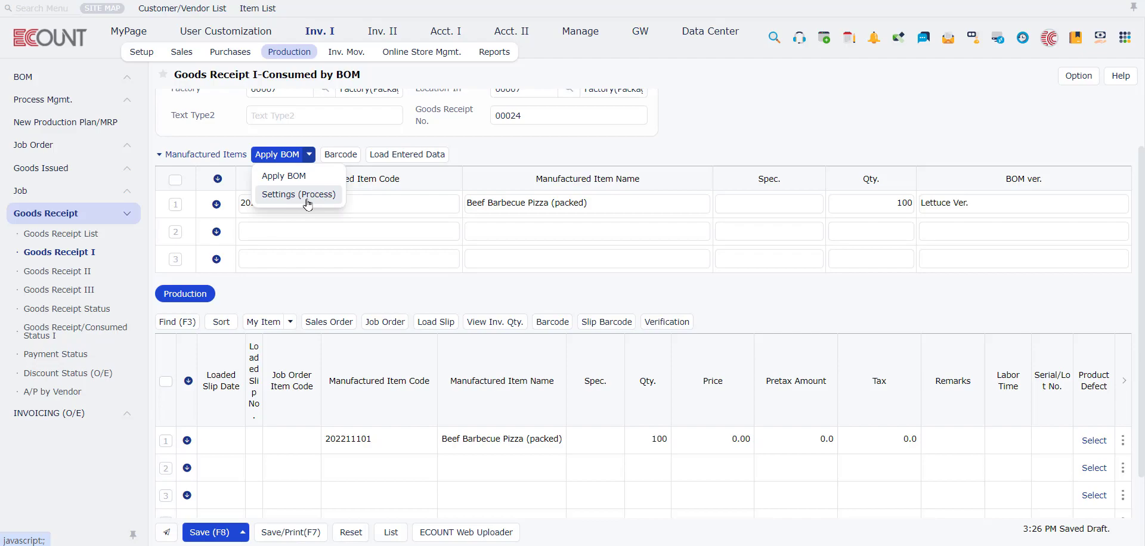
click(987, 203)
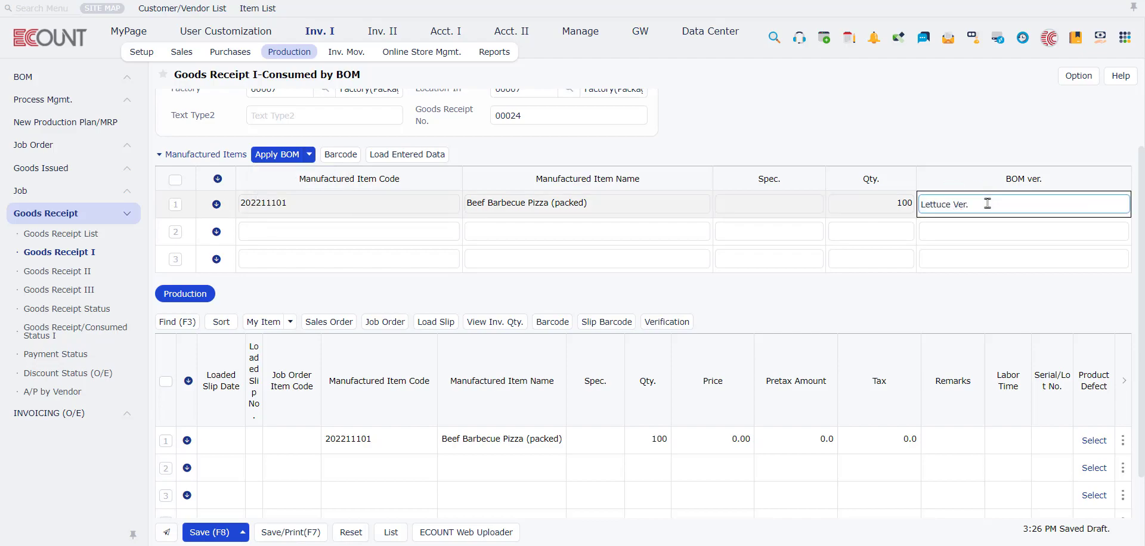
double_click(987, 203)
click(710, 118)
Step: Set the Apply BOM level to All with semi-finished goods included and save the settings
click(309, 155)
click(292, 192)
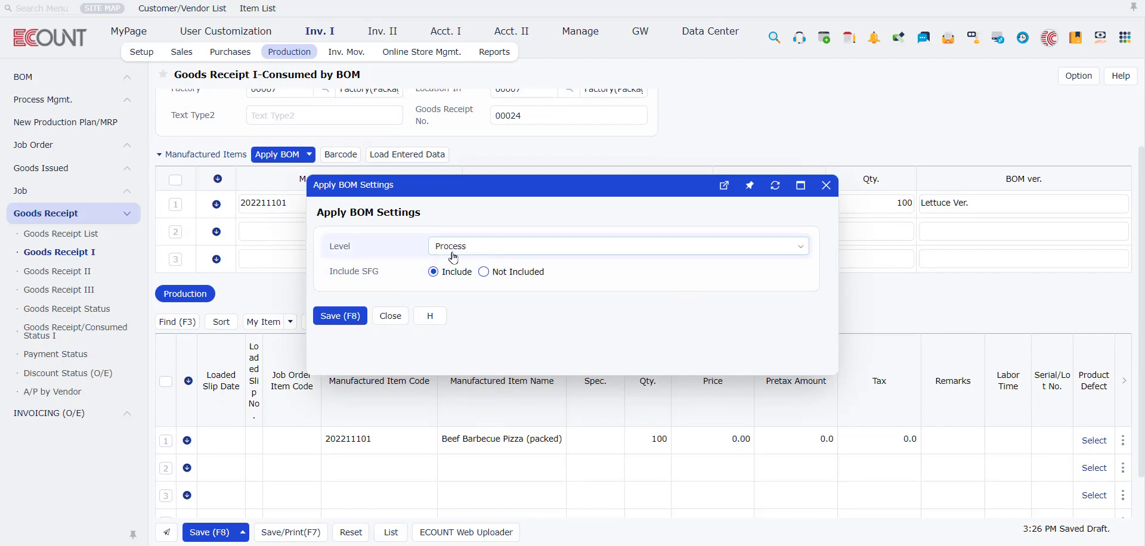
drag(483, 189, 656, 187)
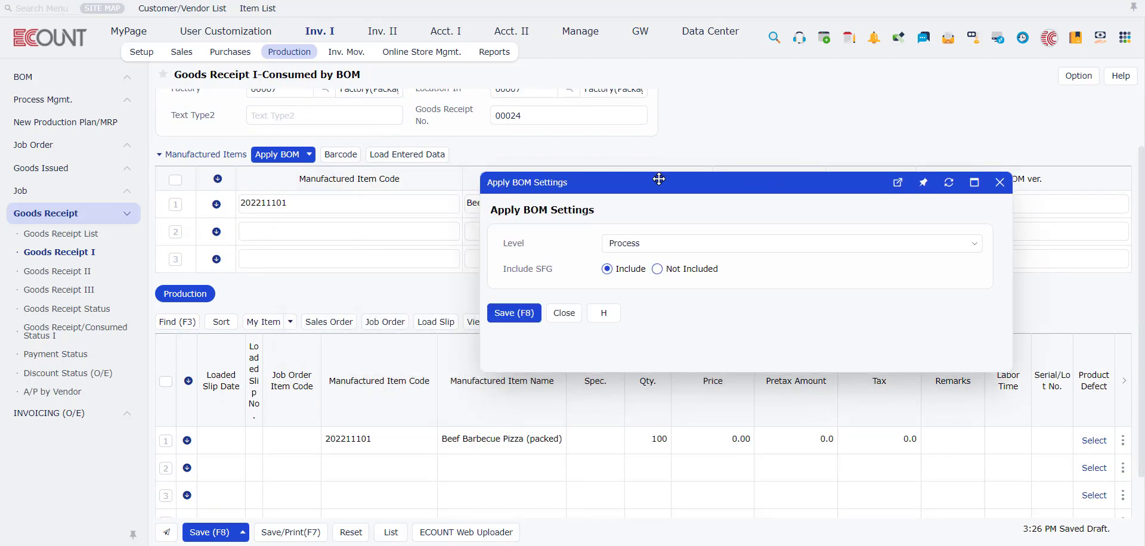
click(686, 249)
click(625, 304)
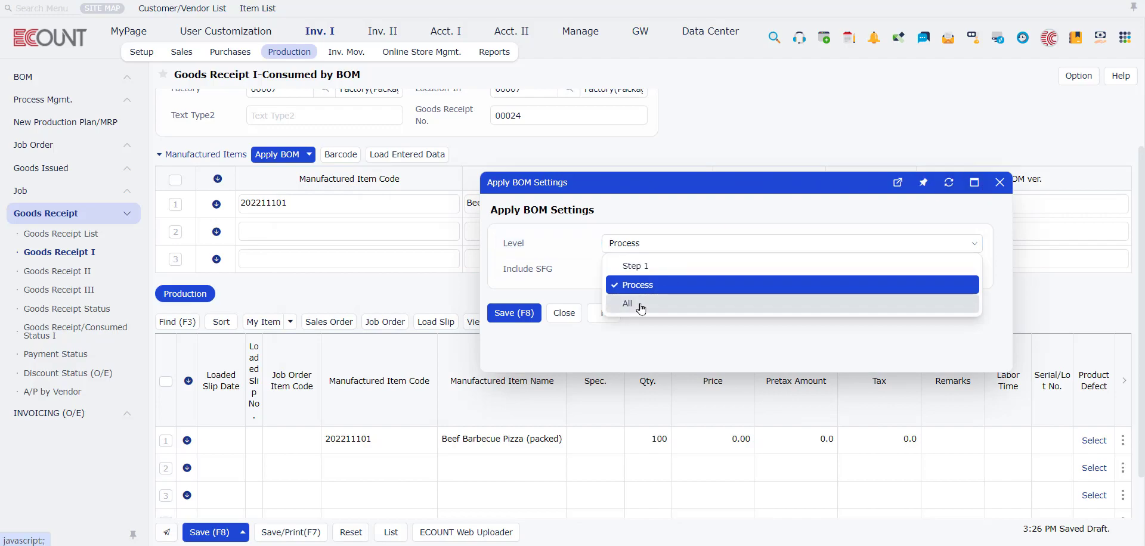
click(514, 313)
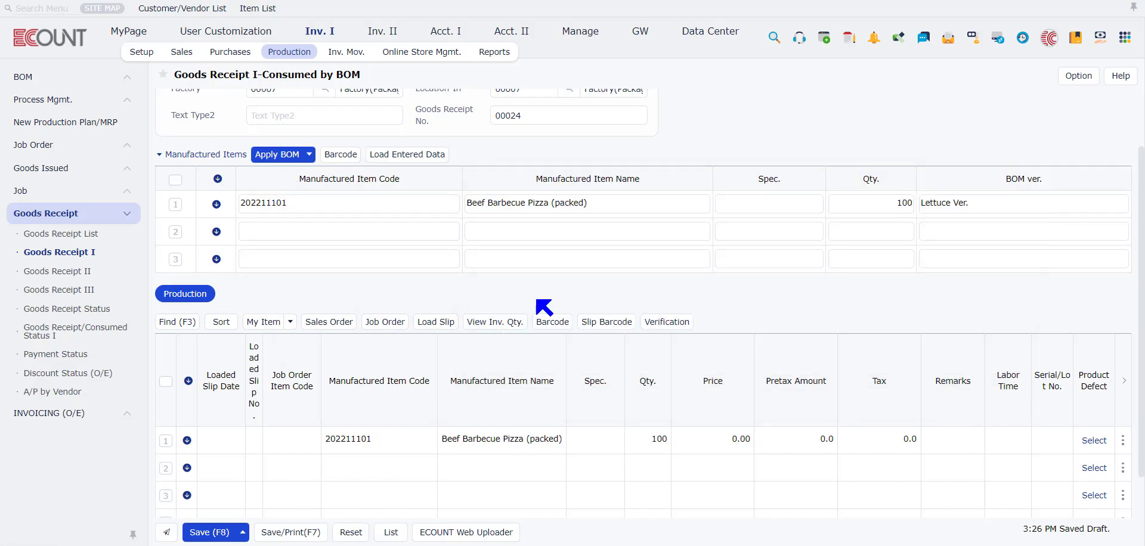
Step: Apply the BOM at the All level and review the generated production lines
click(283, 153)
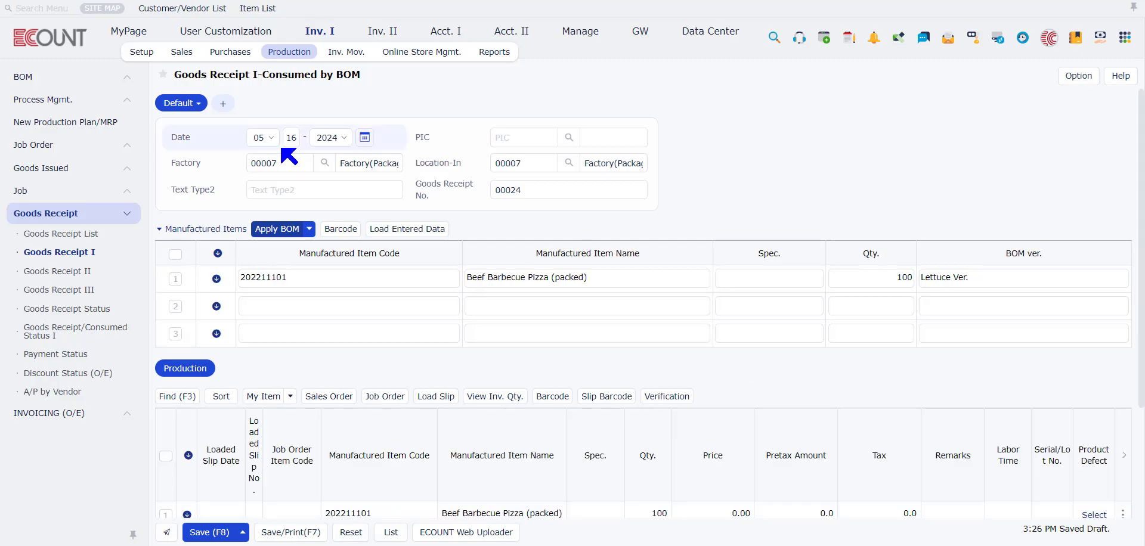
scroll(529, 264, down, 2)
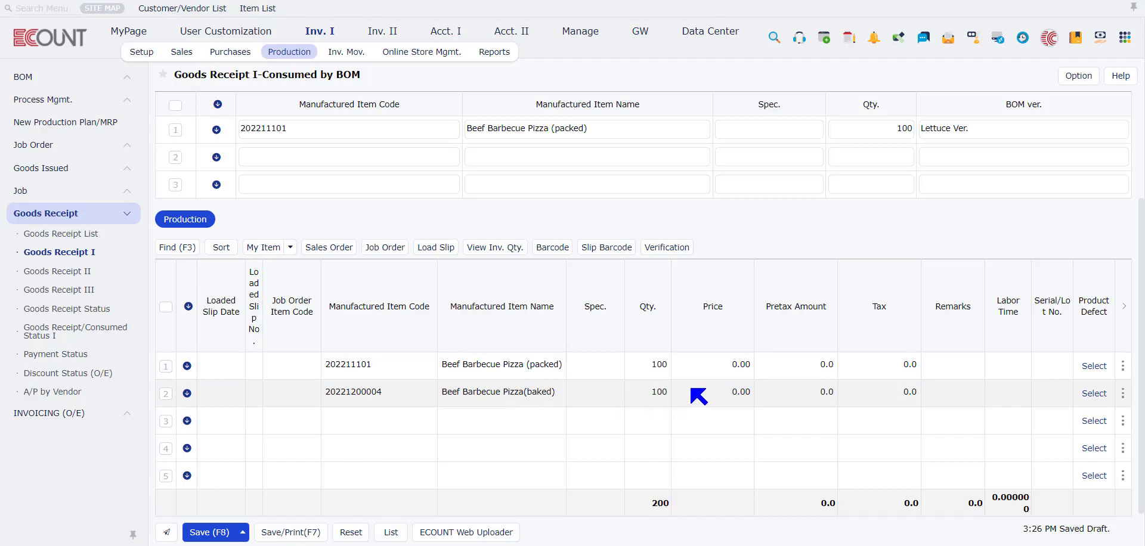
scroll(680, 365, up, 2)
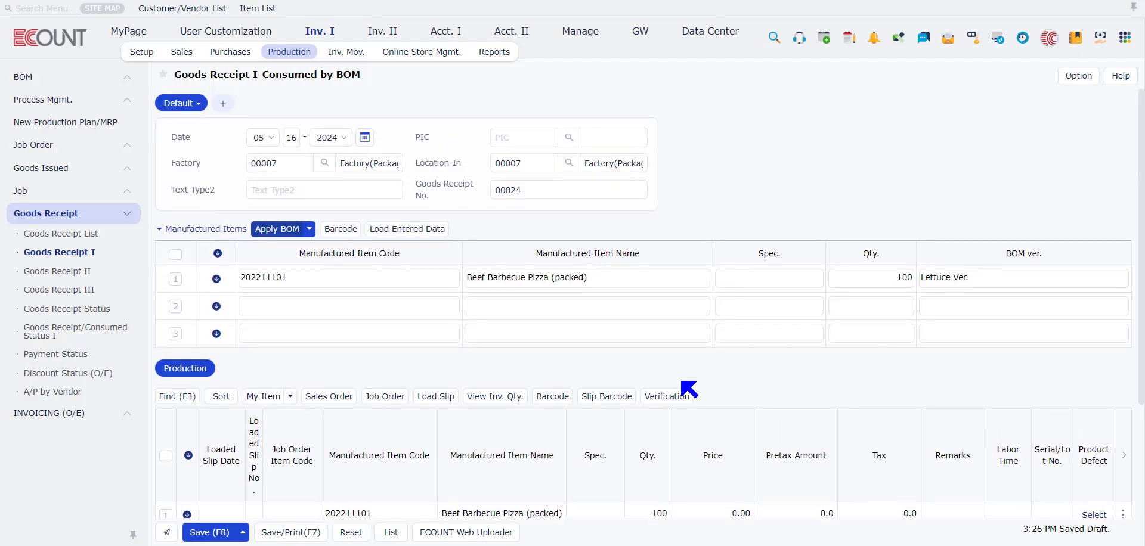
scroll(685, 388, down, 1)
scroll(483, 334, up, 1)
Step: Set the Apply BOM level to Step 1 and save the settings
click(309, 230)
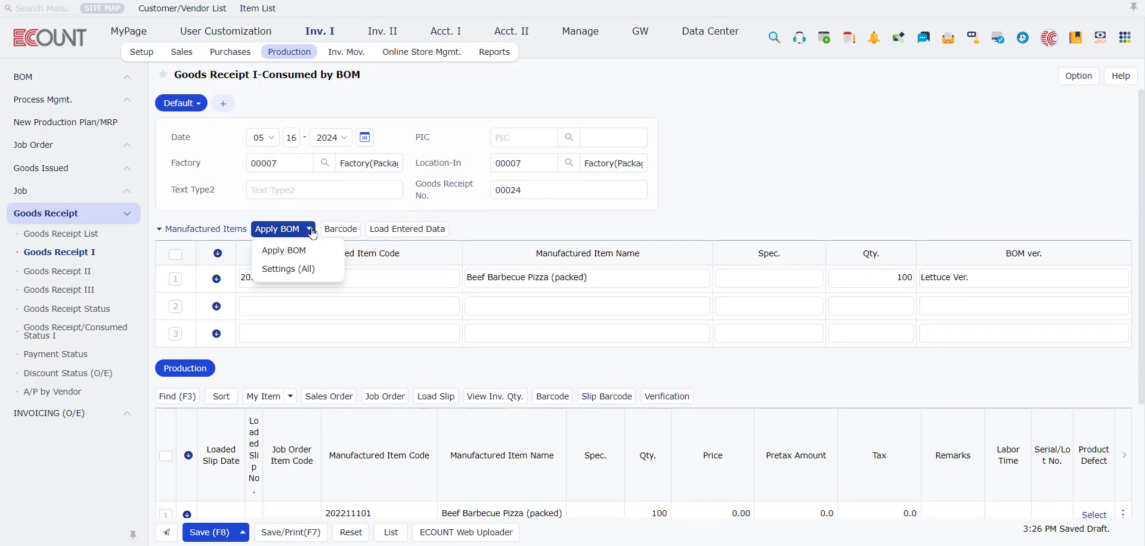
click(291, 269)
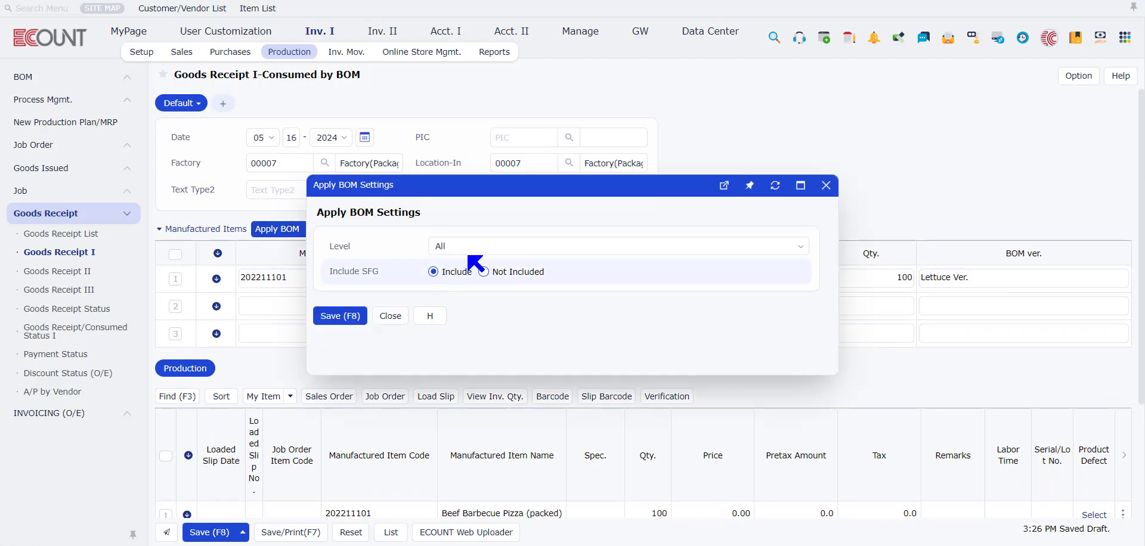
click(472, 254)
click(514, 269)
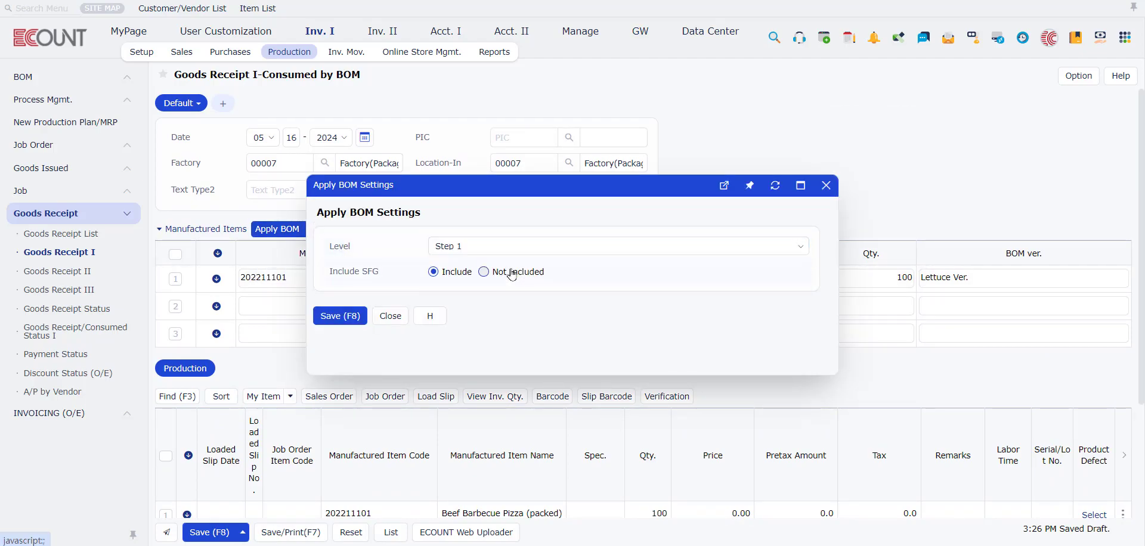
click(350, 316)
Step: Apply the BOM at the Step 1 level and review the regenerated production line
click(268, 233)
click(282, 244)
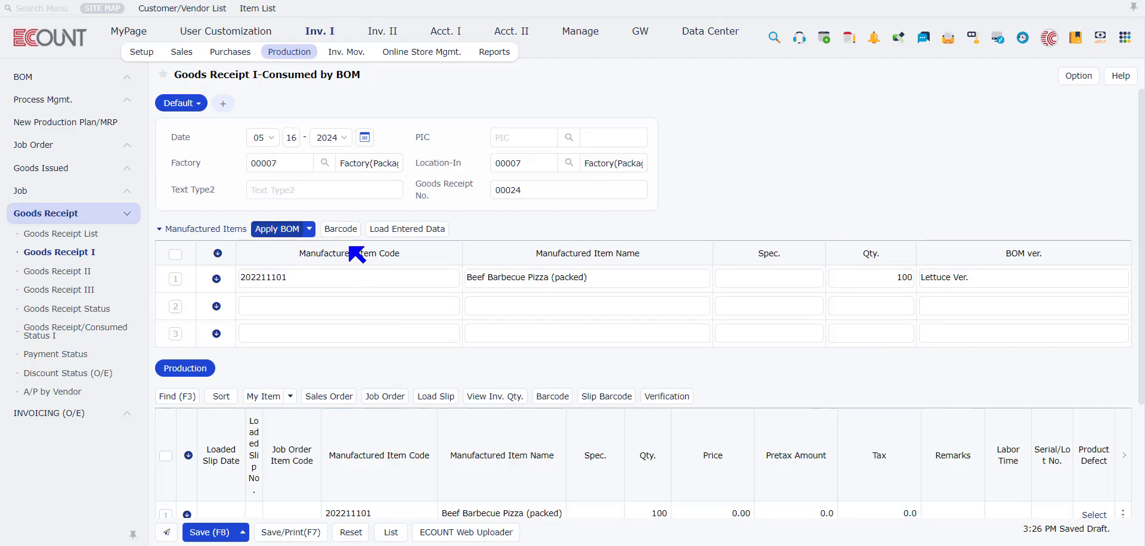
click(276, 235)
scroll(276, 239, down, 1)
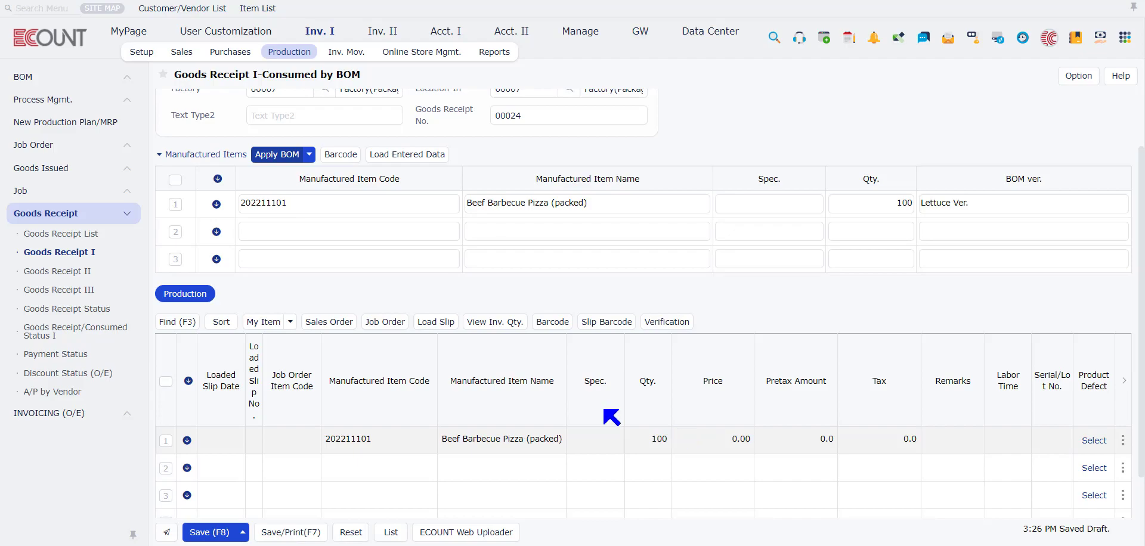
scroll(417, 298, up, 1)
Step: View the Apply BOM settings once more and close them without changes
click(309, 229)
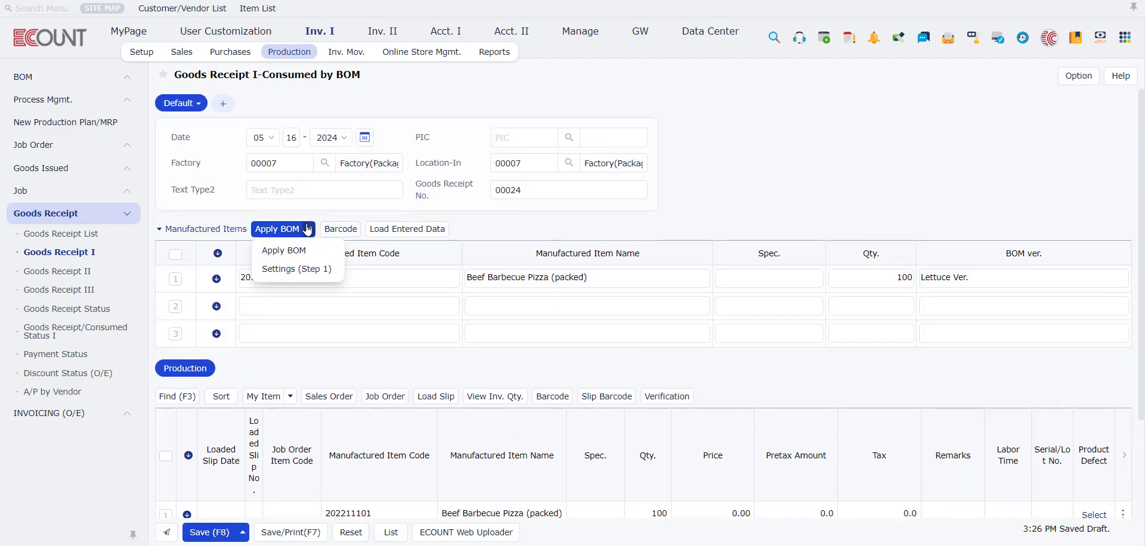
click(312, 269)
click(827, 187)
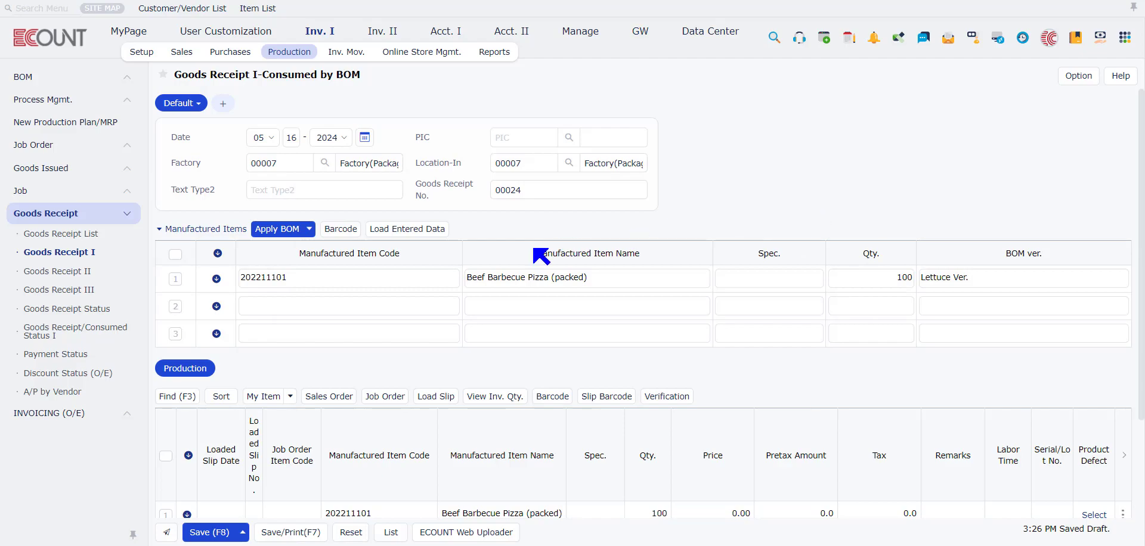
scroll(453, 287, down, 2)
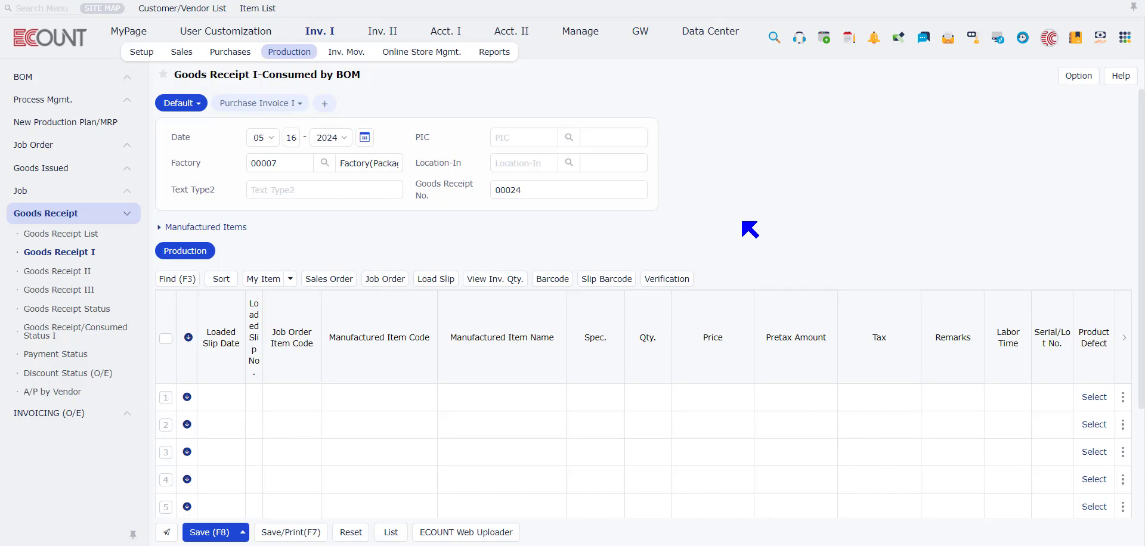
Step: Examine the production columns in the Default template's input screen settings, then close the settings
click(1068, 82)
mouse_move(1056, 101)
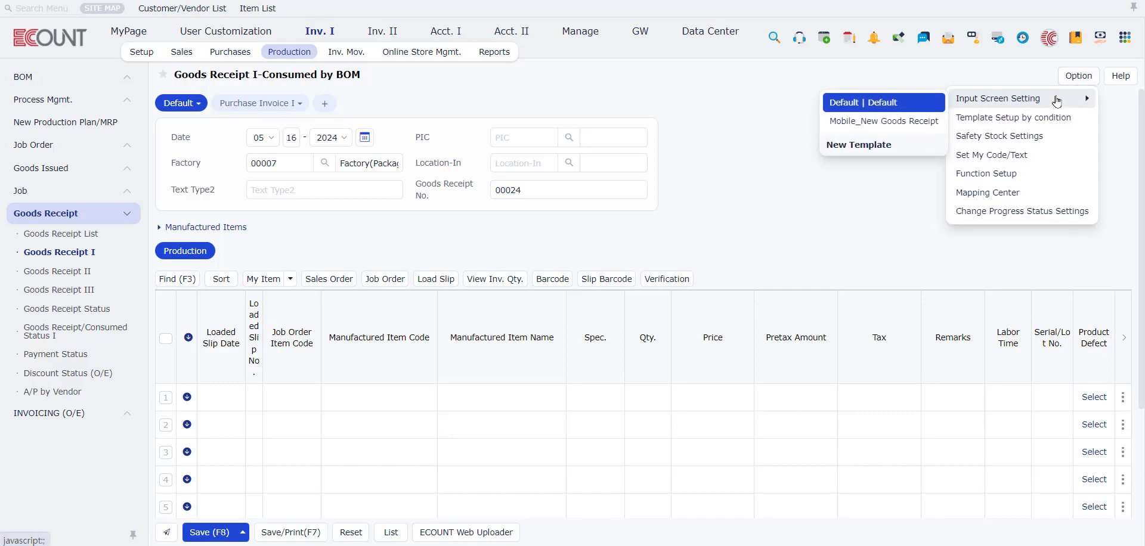
click(861, 110)
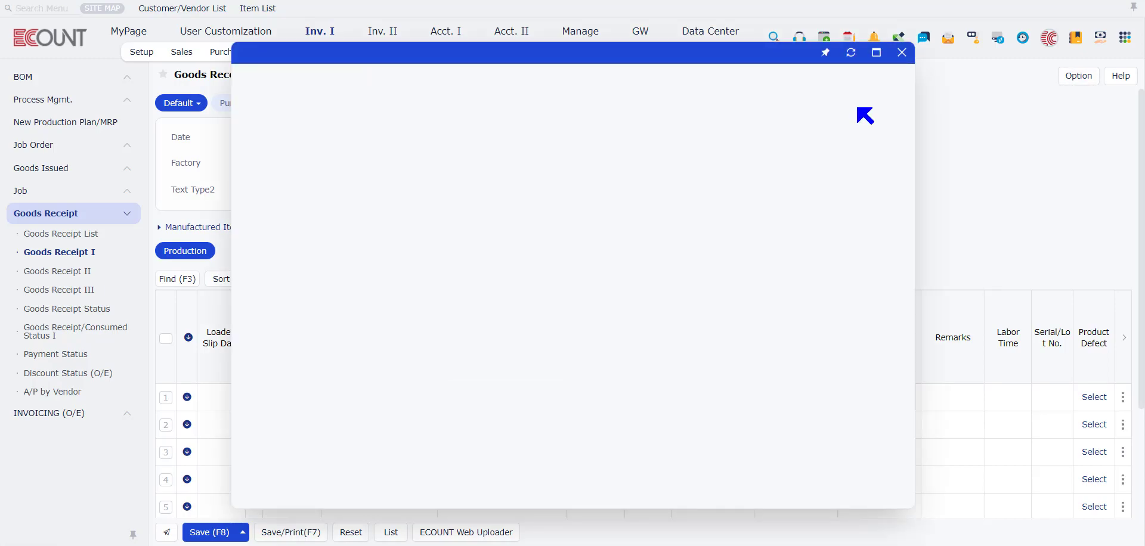
drag(685, 476, 907, 475)
click(767, 273)
click(757, 200)
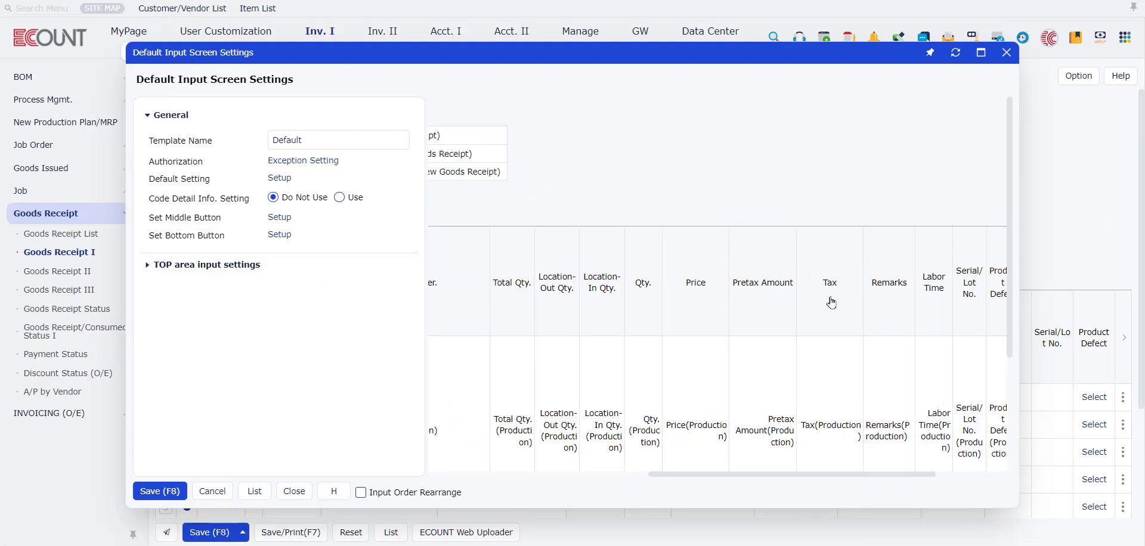
click(1005, 54)
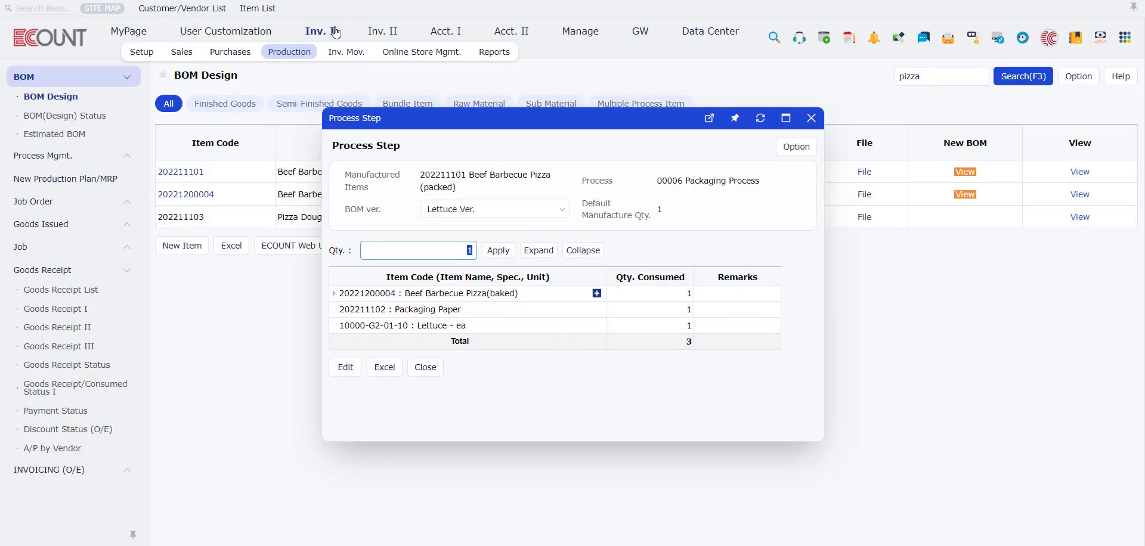
Step: Go to the location setup list and start a new location of type Factory (O/E manage)
click(142, 51)
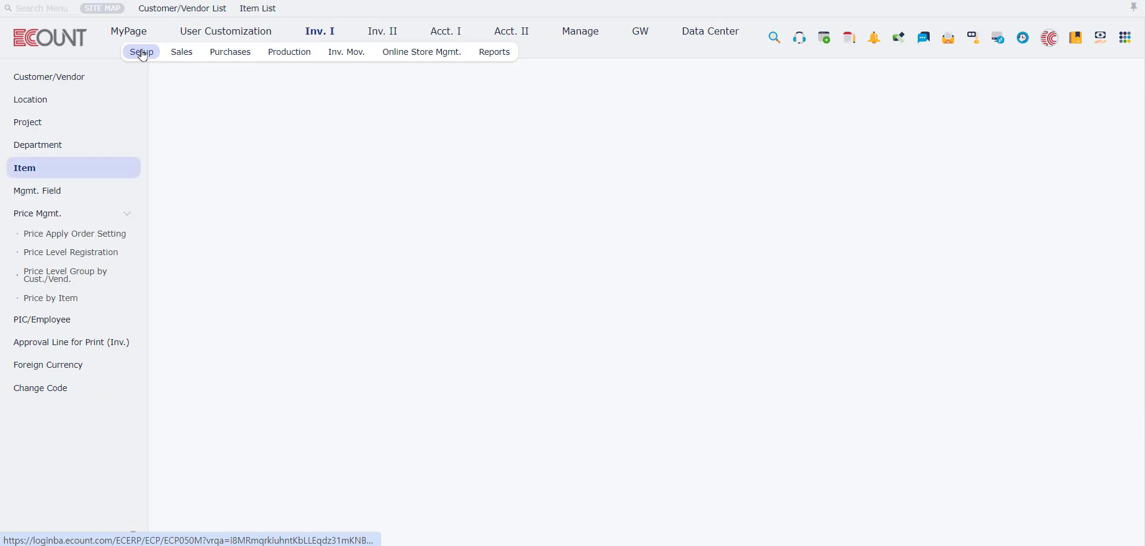
click(46, 100)
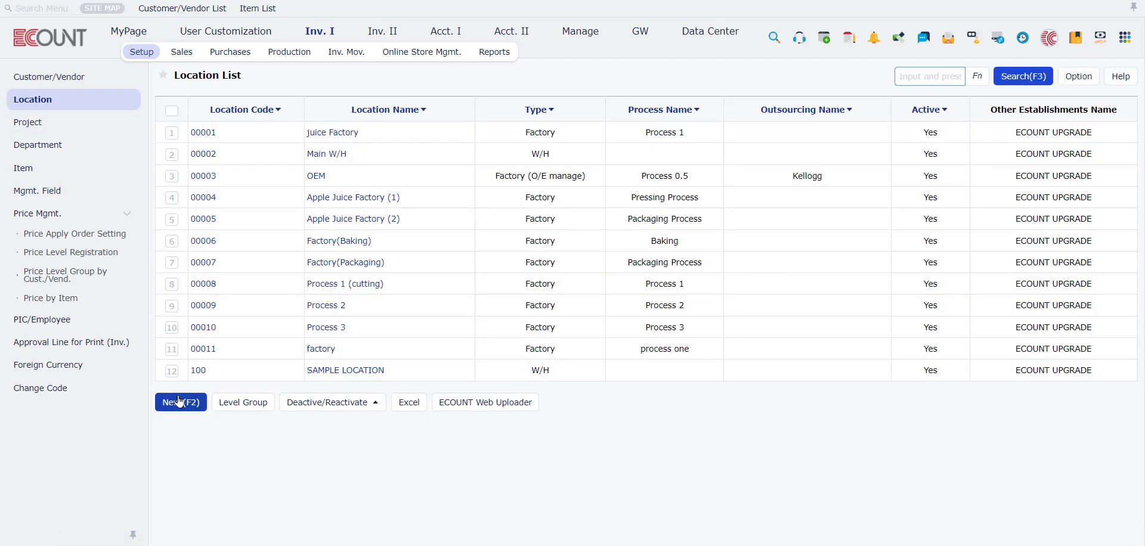
click(174, 402)
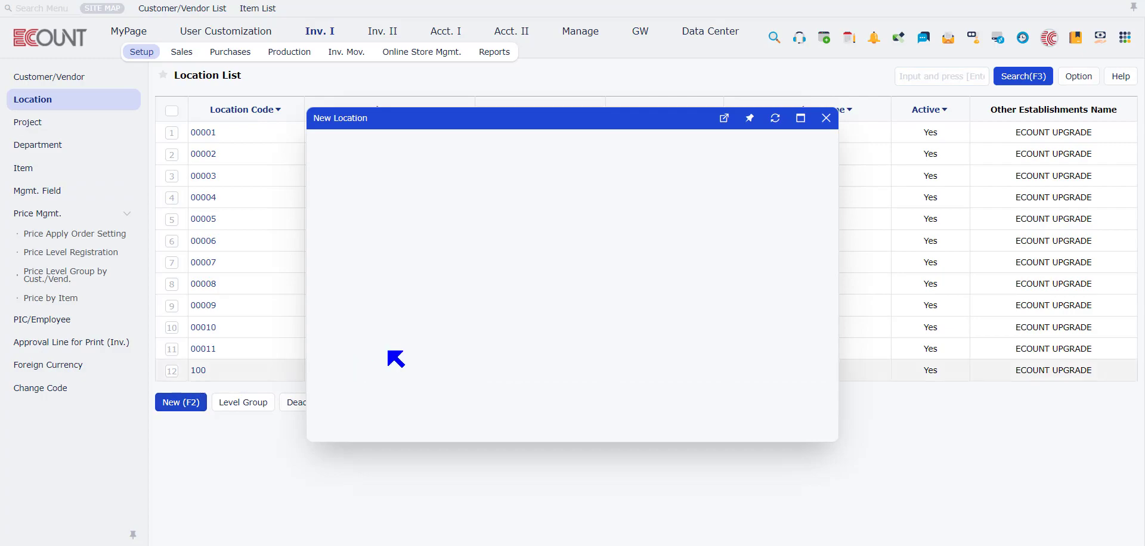
click(522, 259)
click(486, 327)
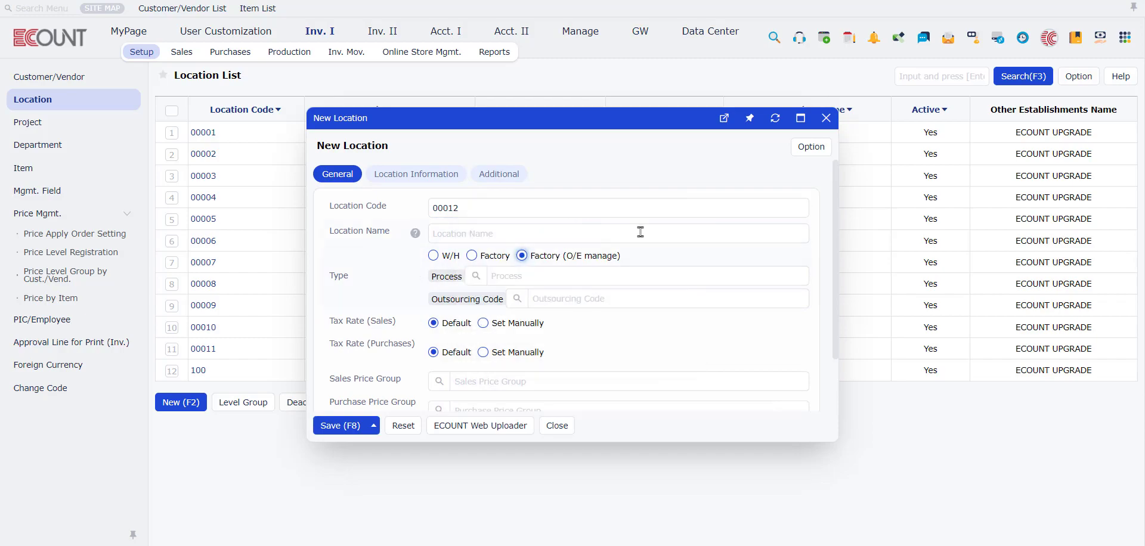
Step: Discard the new location, load job order 05/16/2024 -2 into the Goods Receipt I slip, and set Location-In to Factory(Packaging)
click(826, 118)
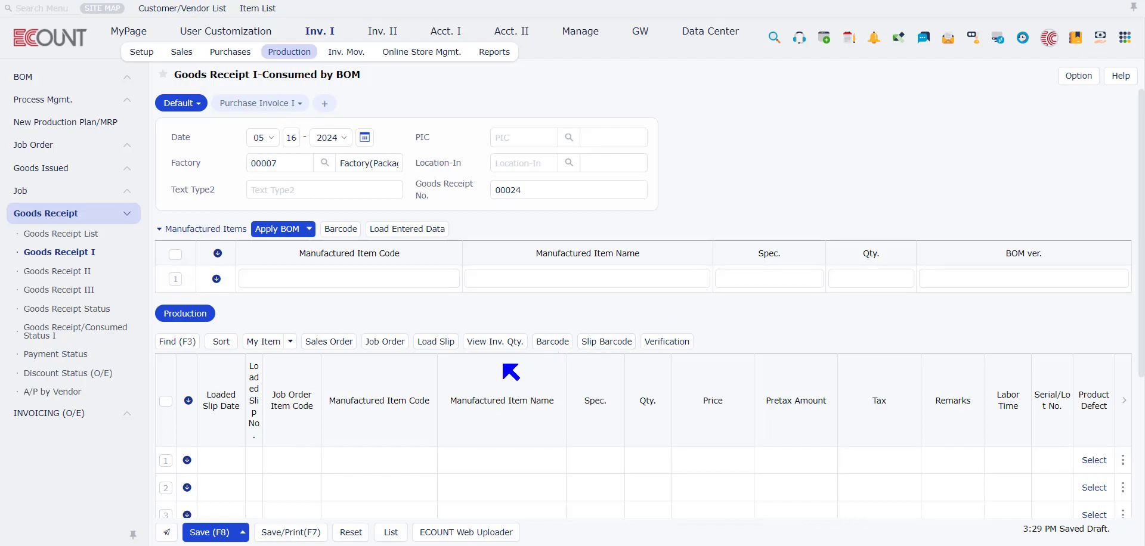
click(383, 342)
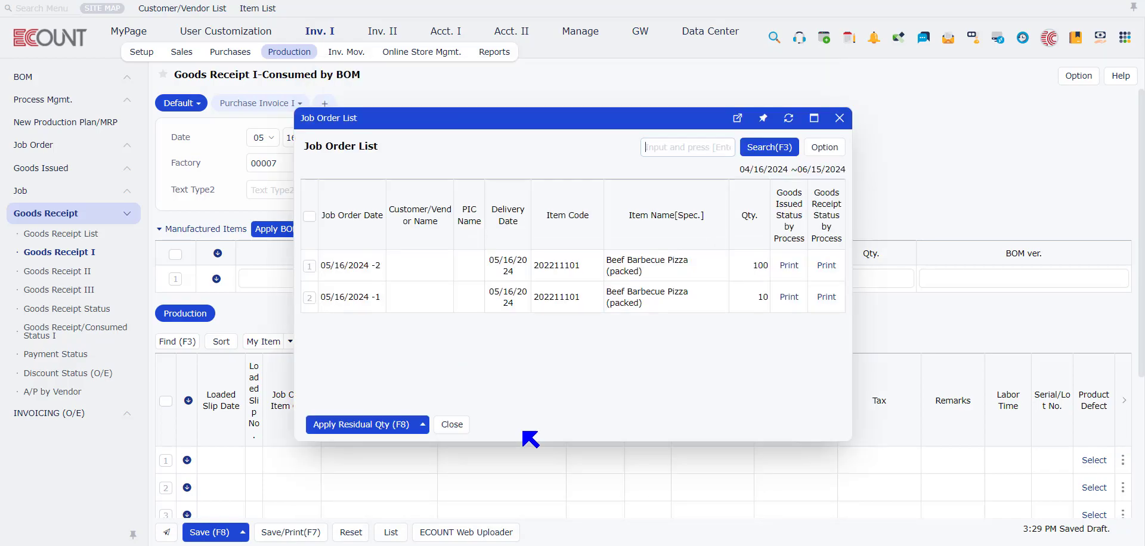
click(309, 266)
click(334, 424)
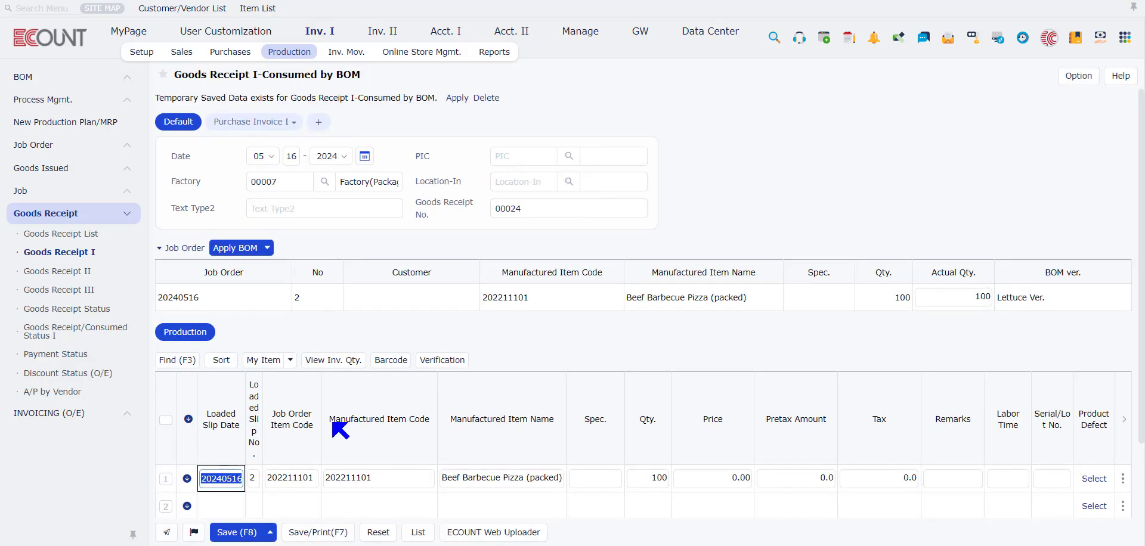
click(566, 182)
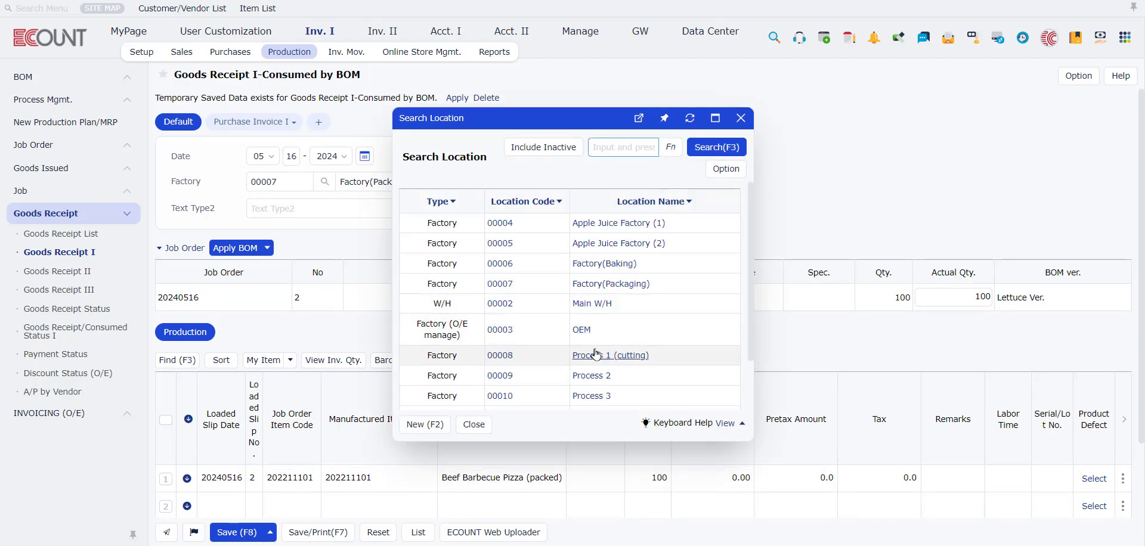
click(614, 285)
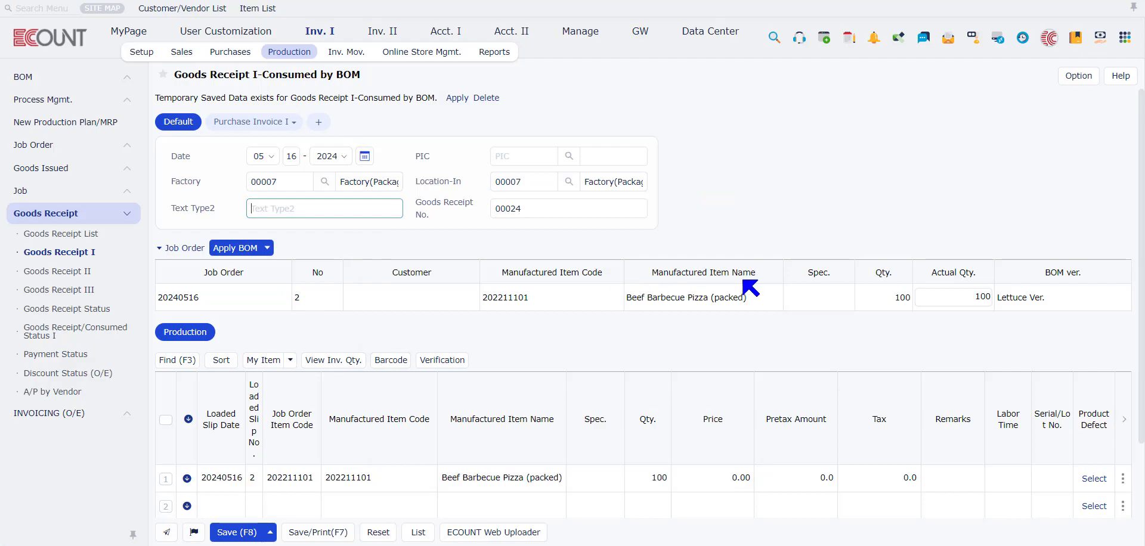
Step: Set the job order's actual quantity to 70, reapply the BOM to the production line, and save the goods receipt slip
click(952, 298)
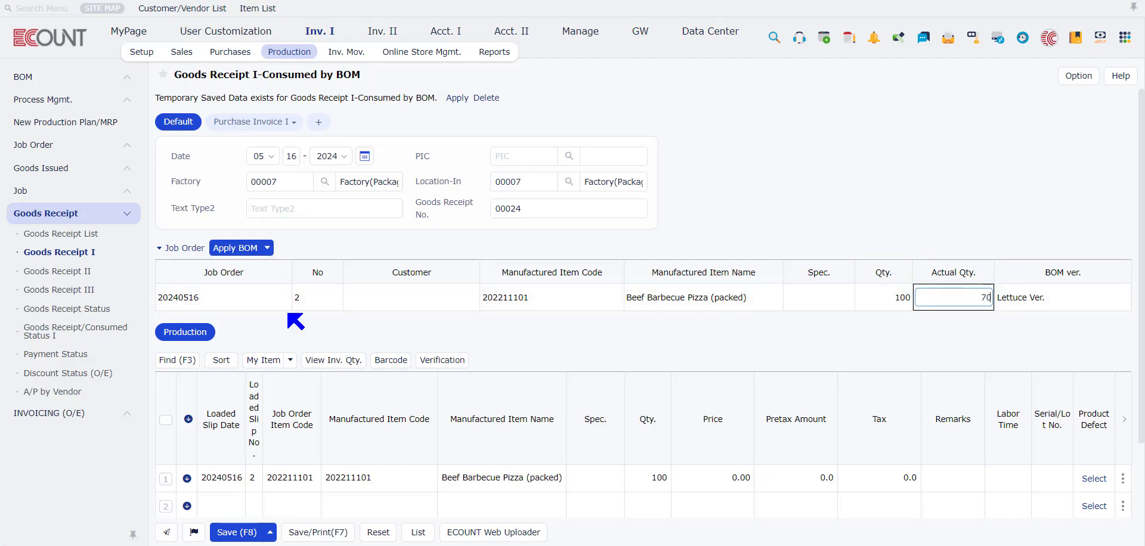
click(216, 248)
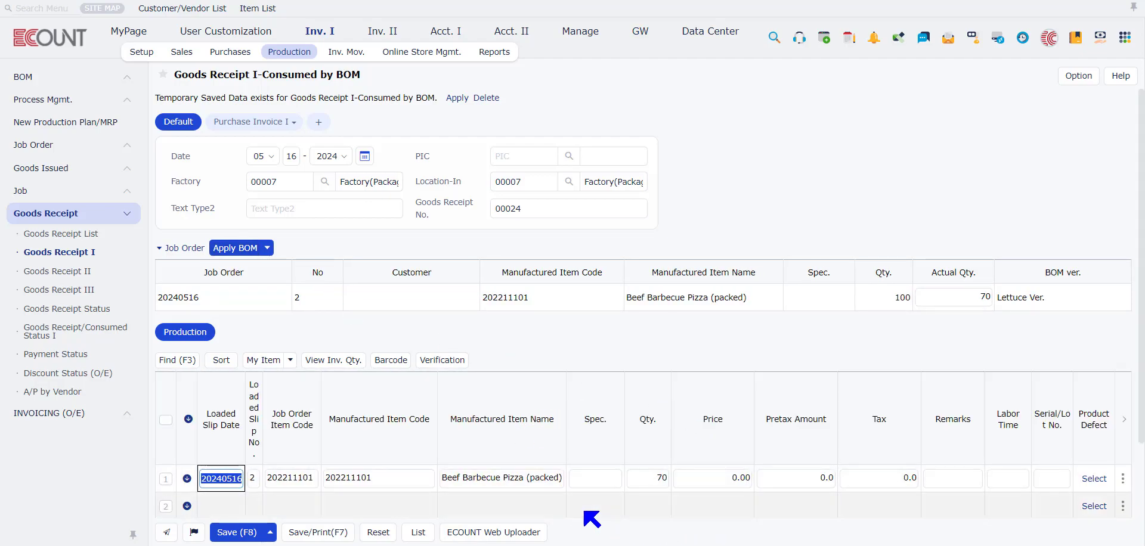
click(220, 534)
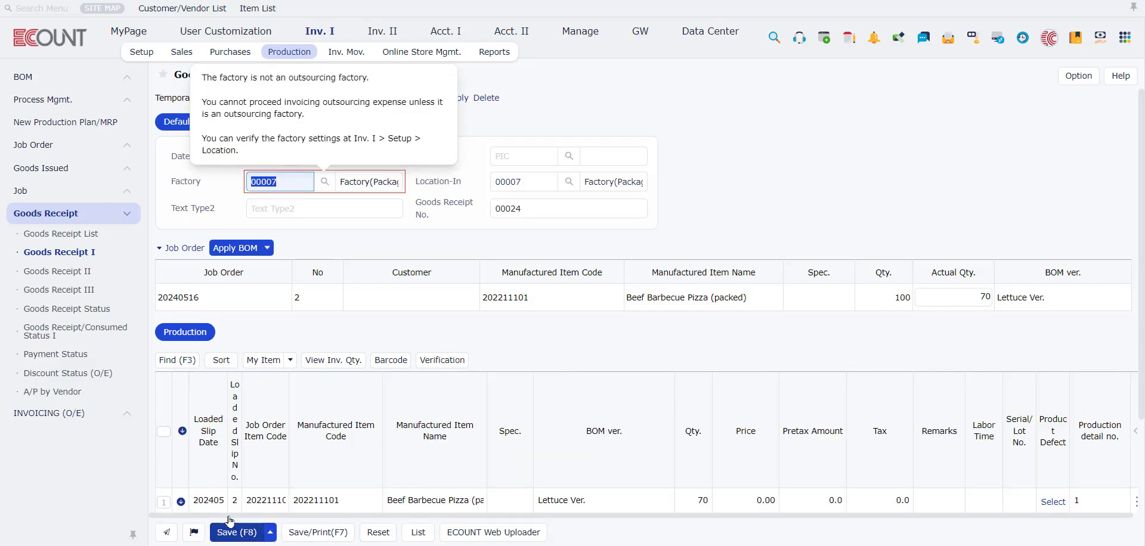
key(F8)
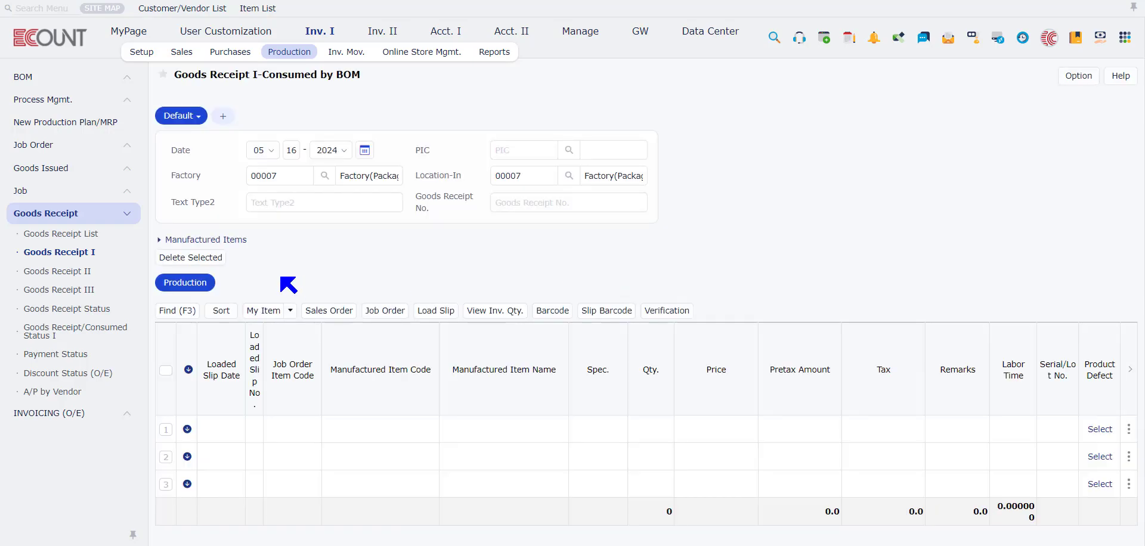
Step: View the 05/16/2024 -1 slip and its linked job order from the Goods Receipt List
click(57, 238)
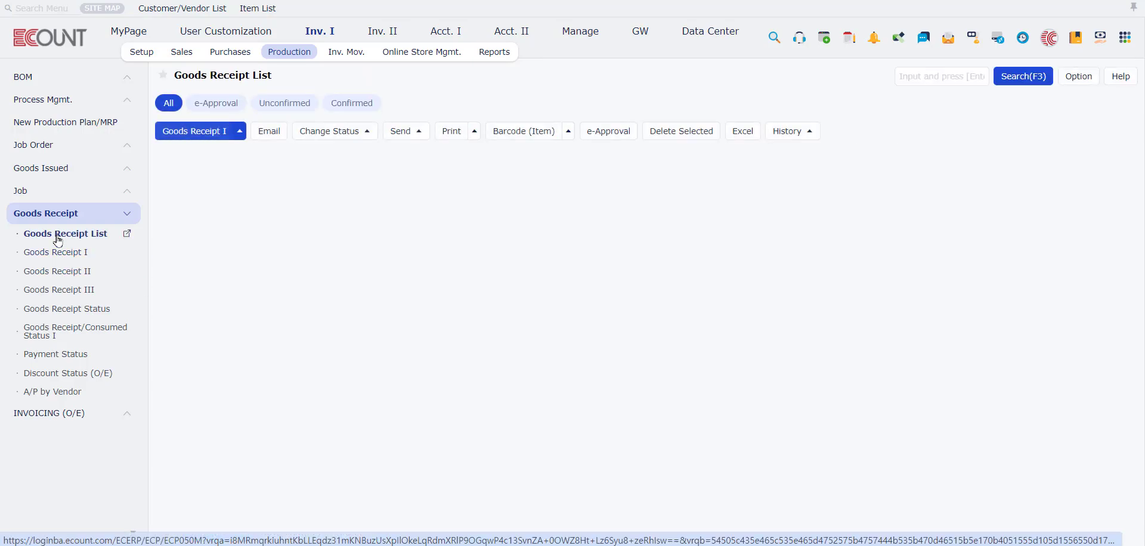
click(198, 173)
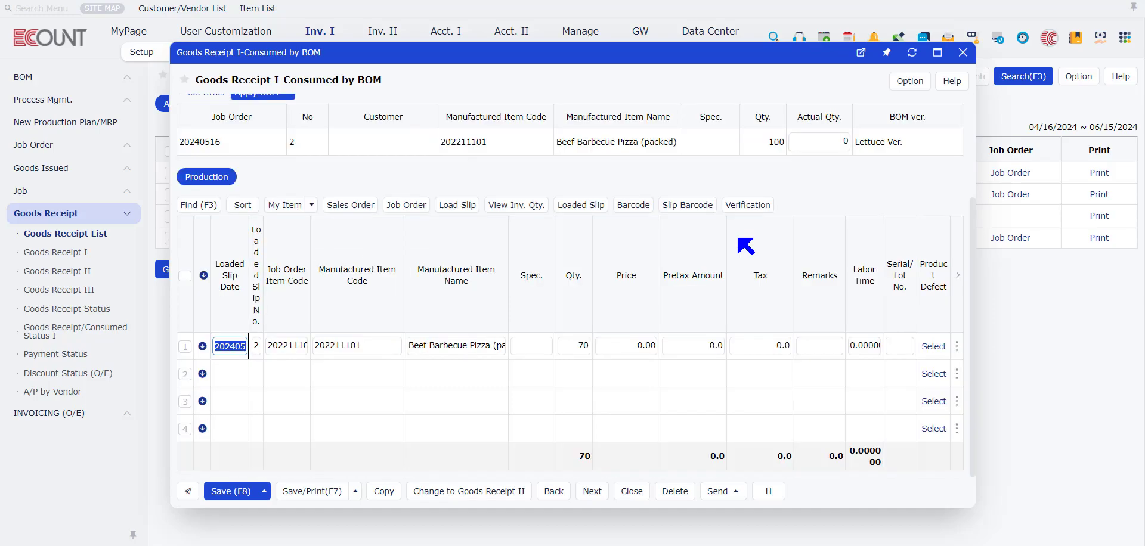
click(963, 52)
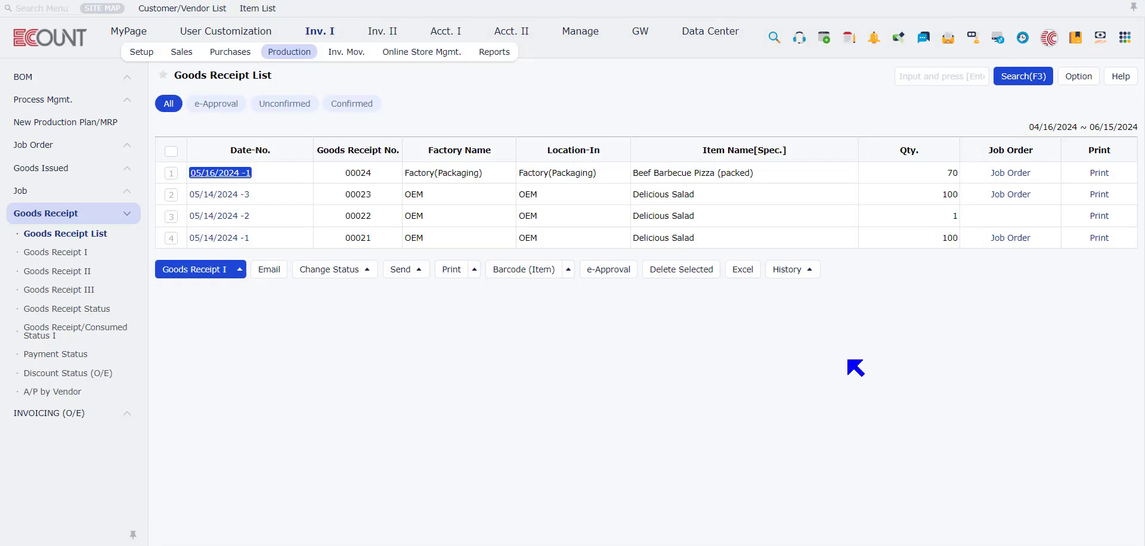
click(1004, 174)
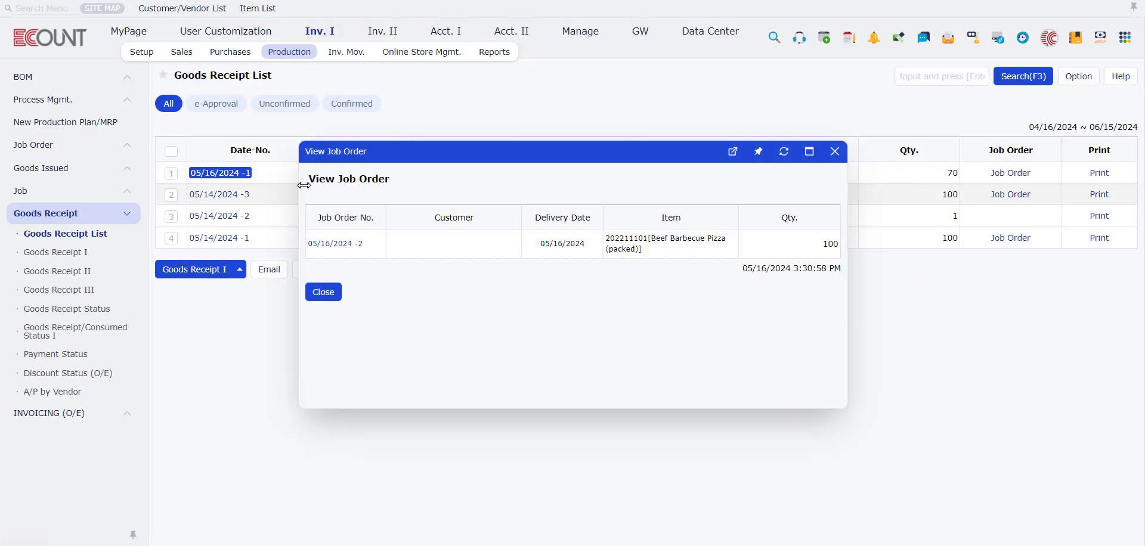
click(834, 152)
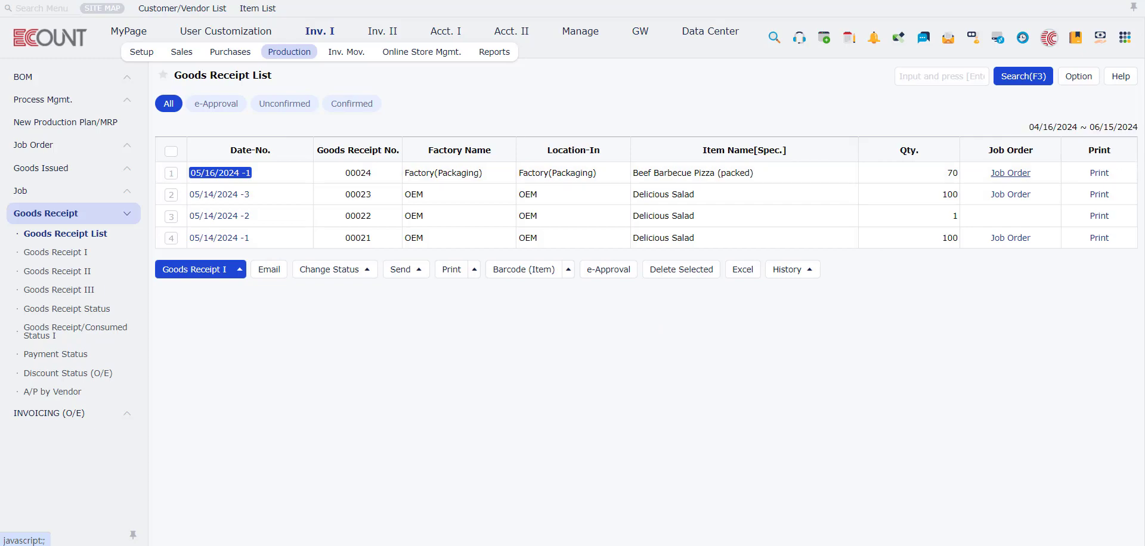
Step: Examine the location and item search conditions of the Goods Receipt List
click(1025, 77)
click(797, 186)
click(795, 238)
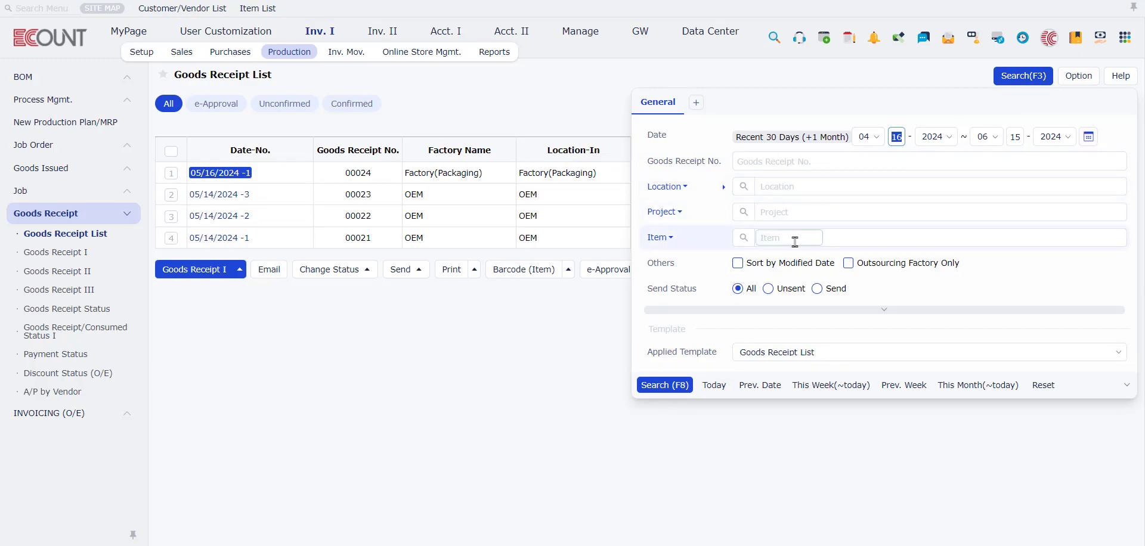
click(1007, 78)
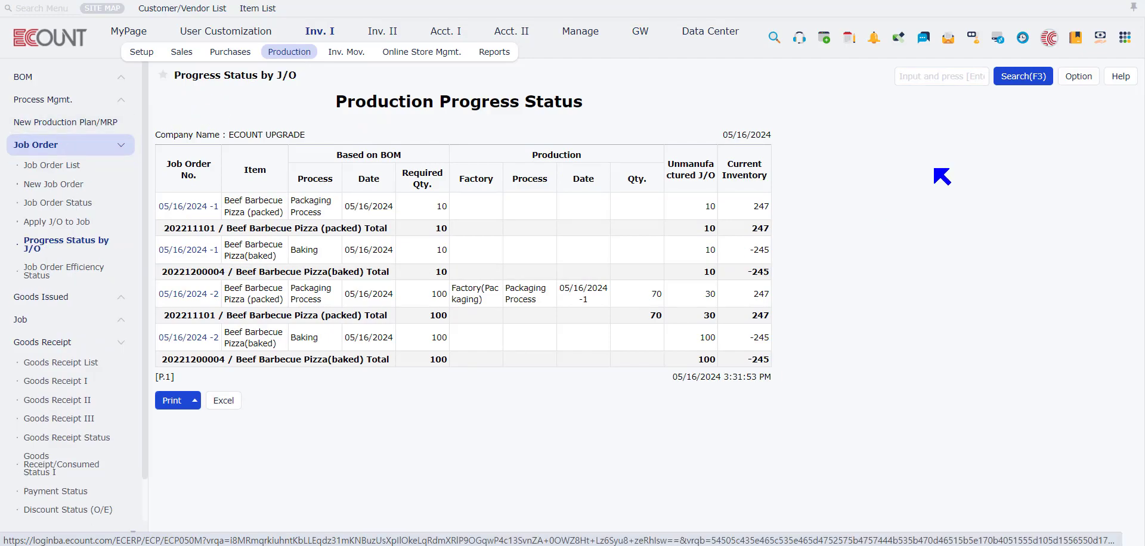
Step: Examine the Progress Status by J/O search conditions and the unmanufactured quantity of job order 05/16/2024 -2
click(1007, 76)
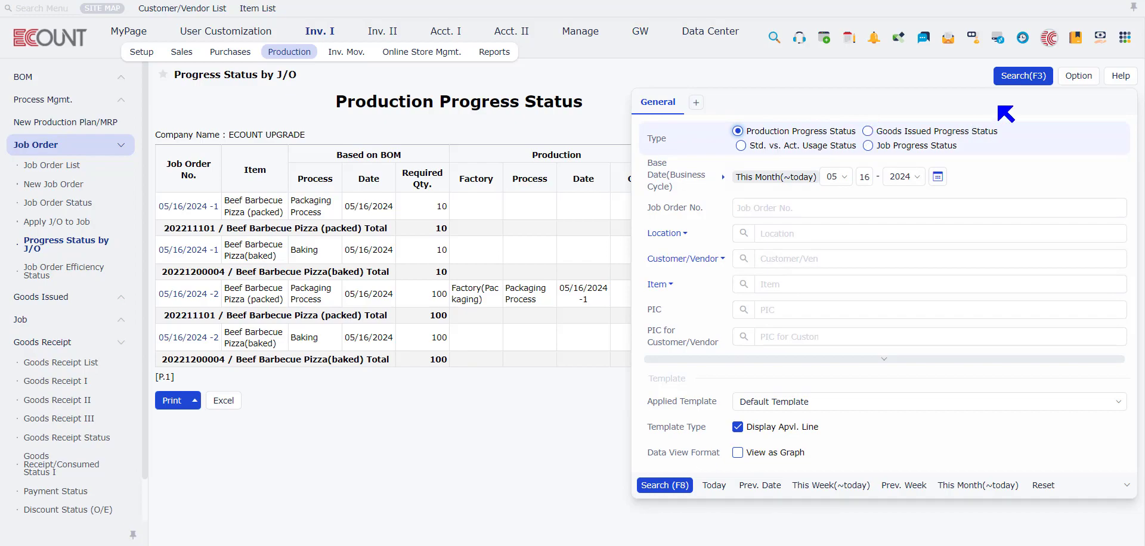
click(1023, 77)
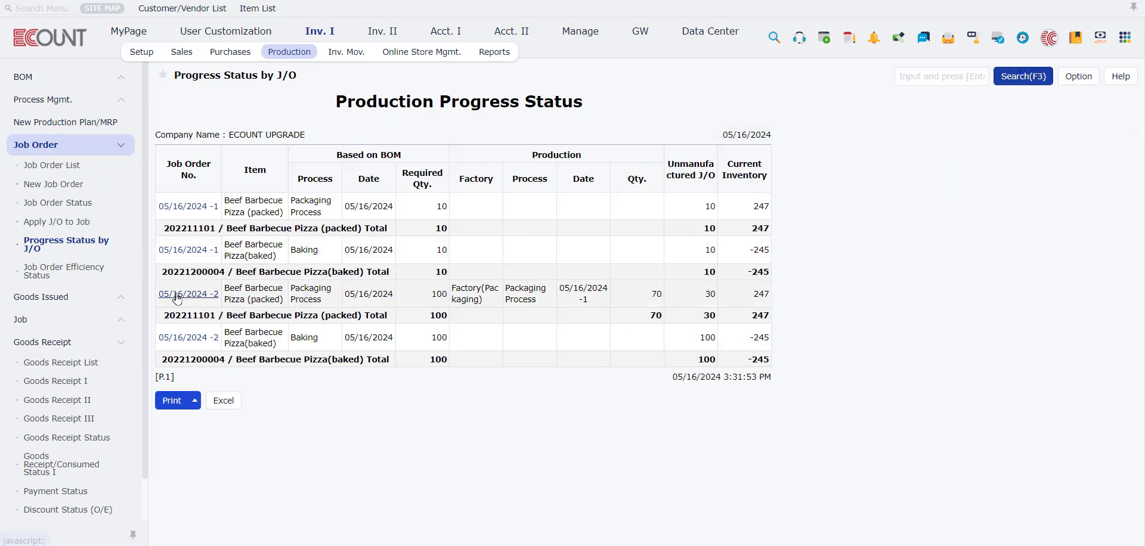
double_click(710, 294)
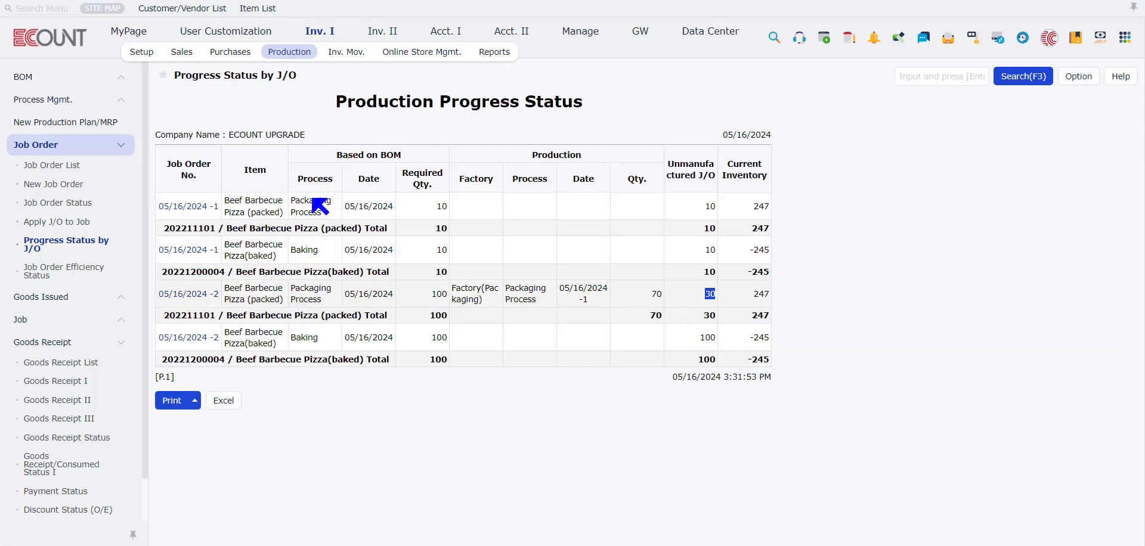
Step: Start another Goods Receipt I slip with the residual quantity of job order 05/16/2024 -2 and remove its Purchase Invoice I section
click(87, 383)
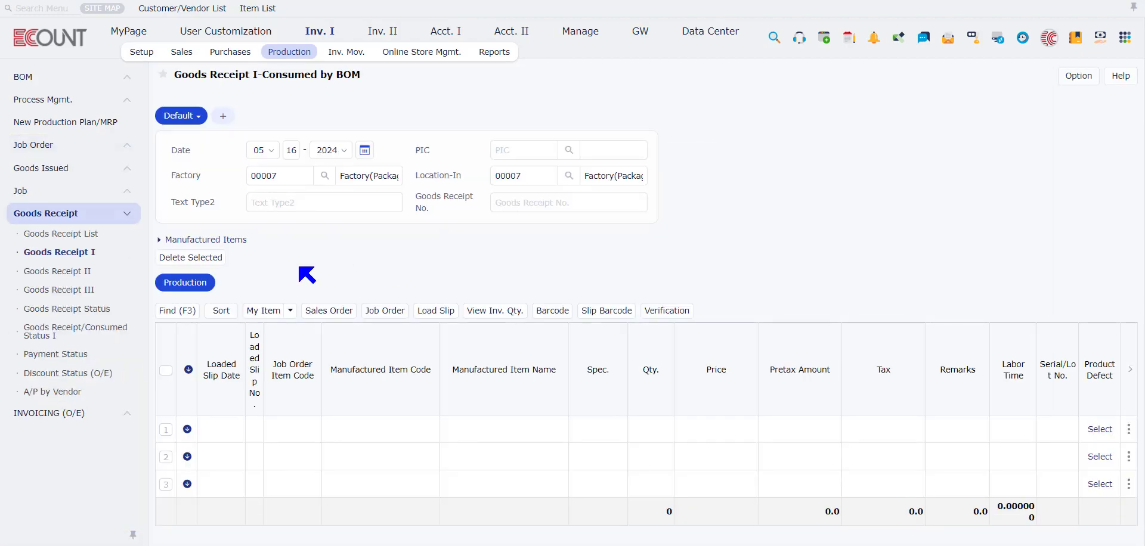
key(F5)
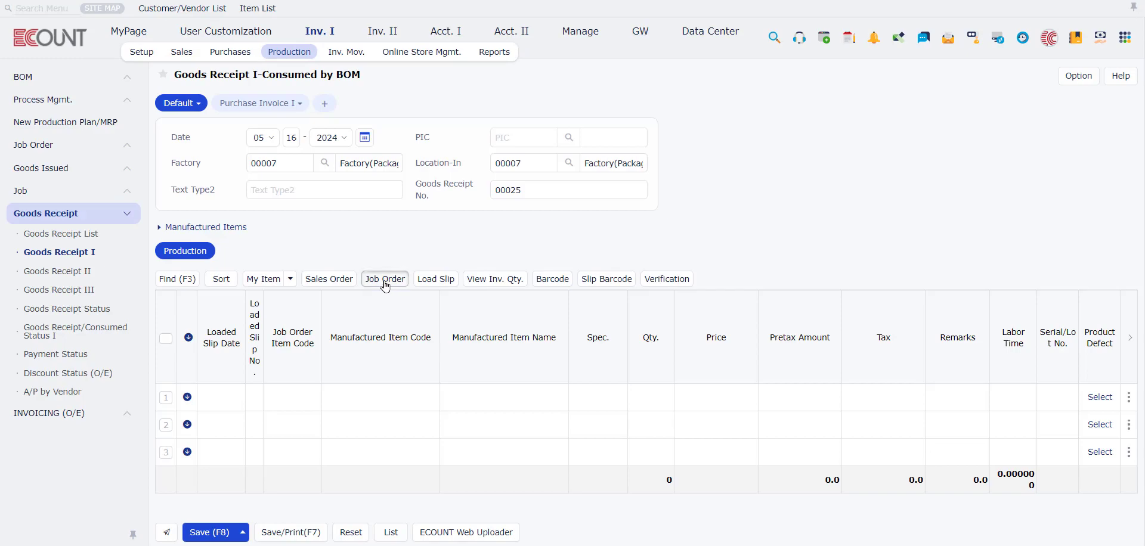
click(384, 280)
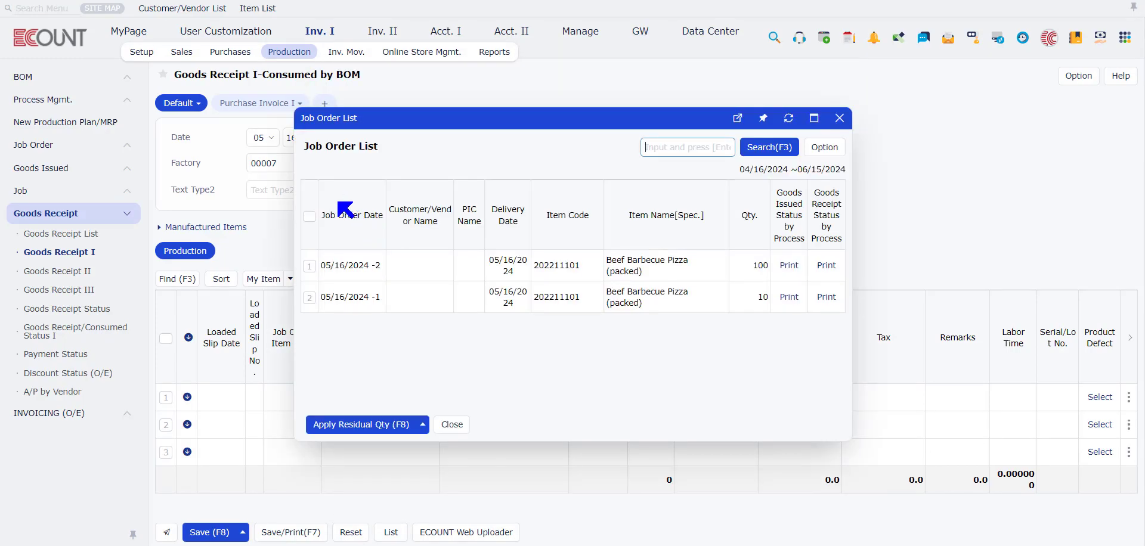
click(381, 423)
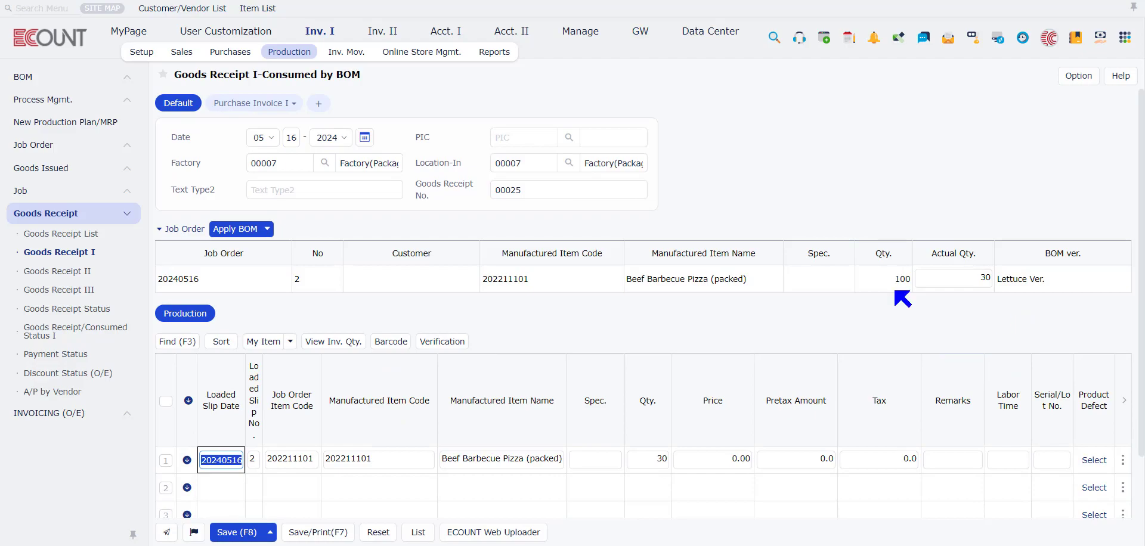
click(298, 97)
Step: Set the progress status of job order 20240516-2 to change to Finished and save the goods receipt slip
click(195, 532)
mouse_move(202, 514)
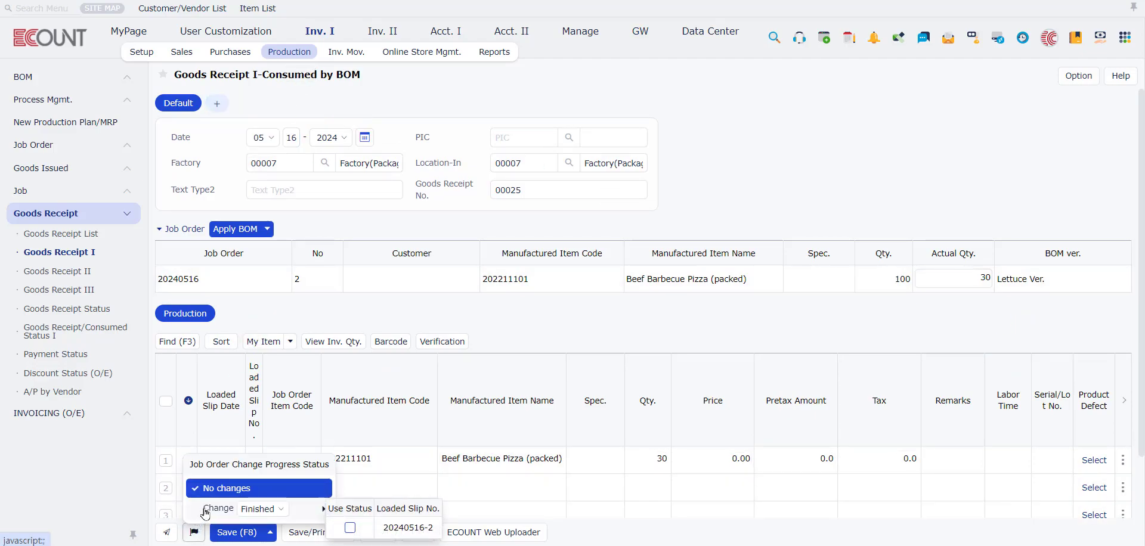
click(350, 528)
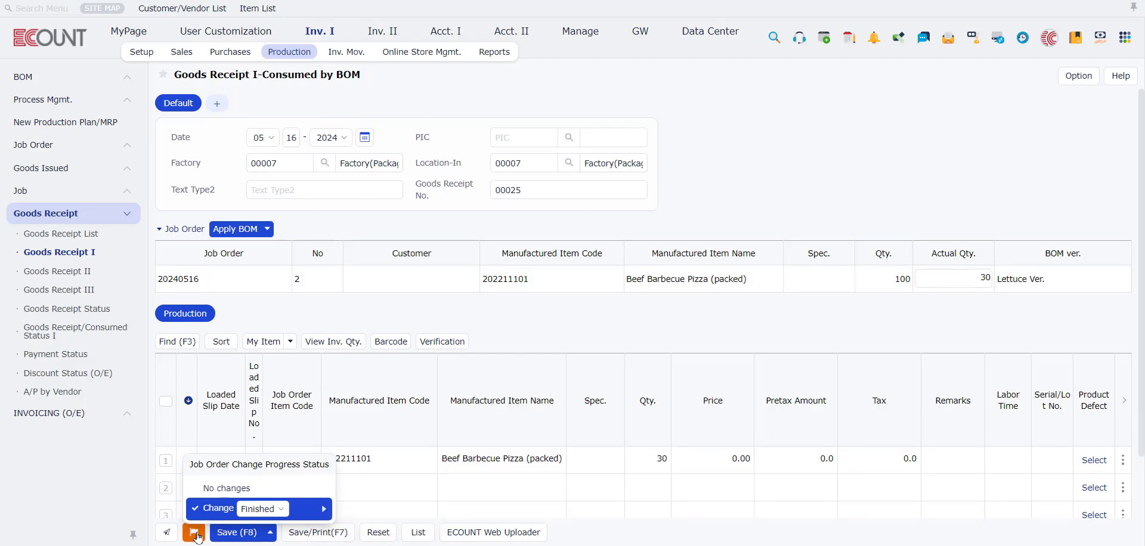
click(234, 533)
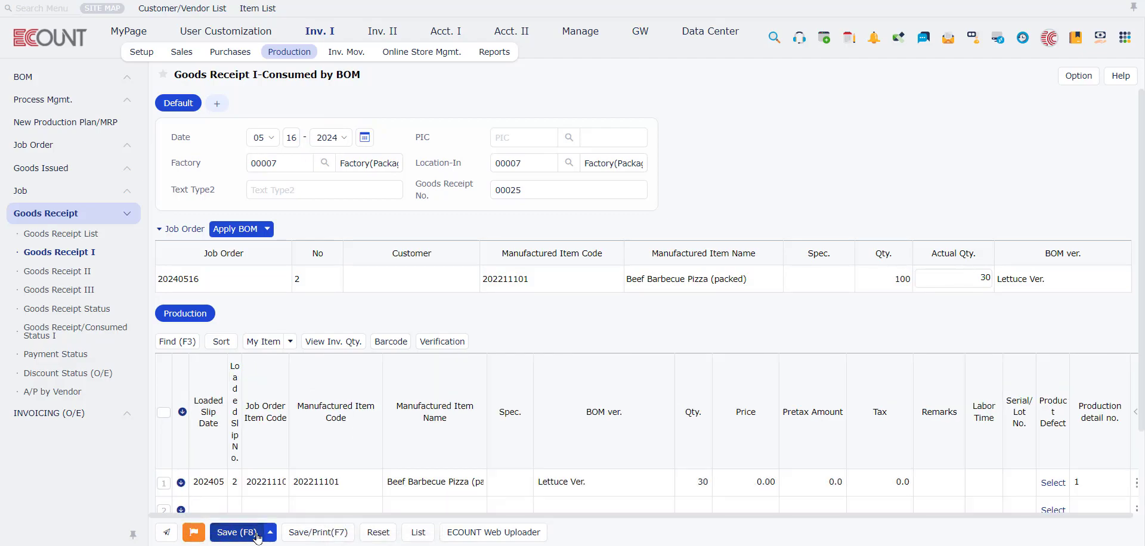
click(485, 327)
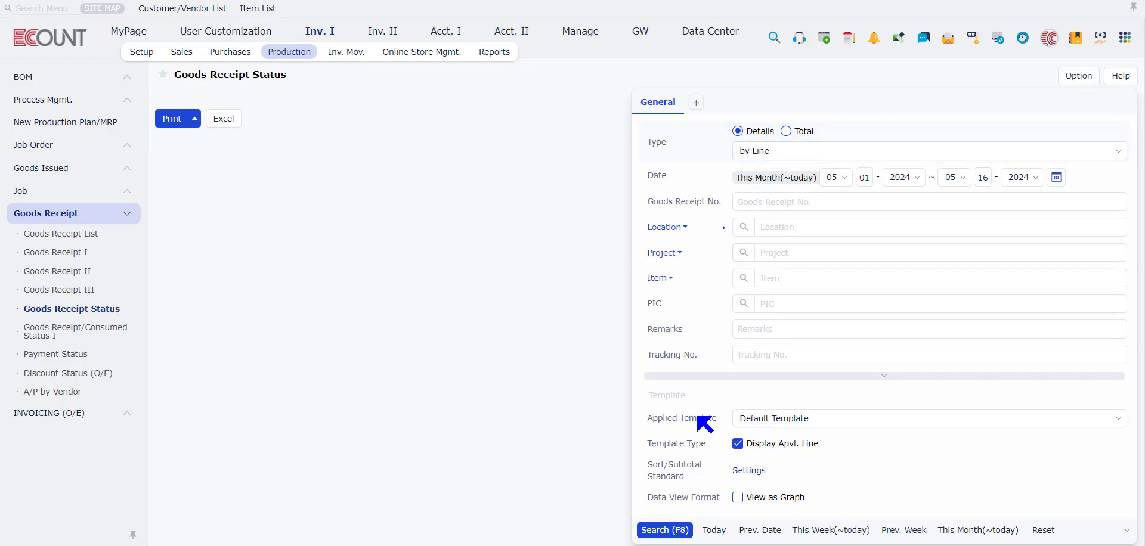
Step: Run the Goods Receipt Status report by line for this month and view its print options
click(663, 530)
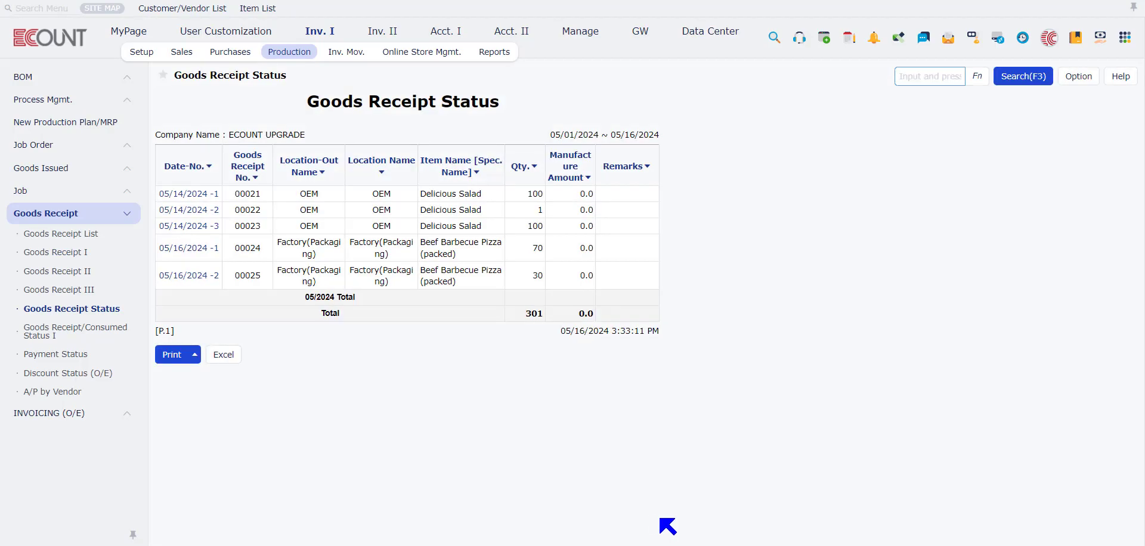
click(195, 354)
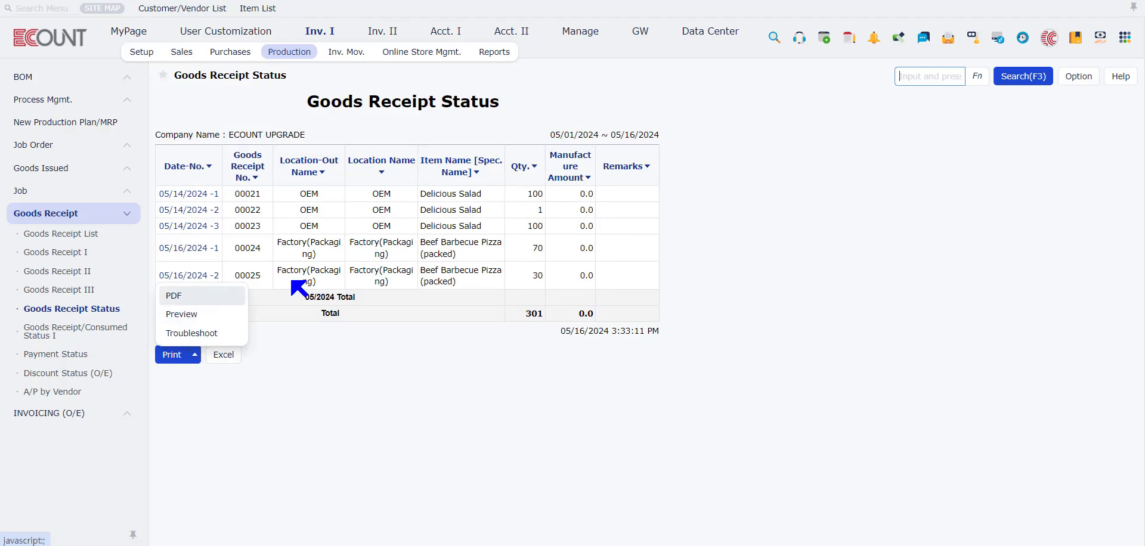
Step: Rerun the Goods Receipt Status report as a total summarized by Monthly and Item Name[Spec.]
click(1032, 81)
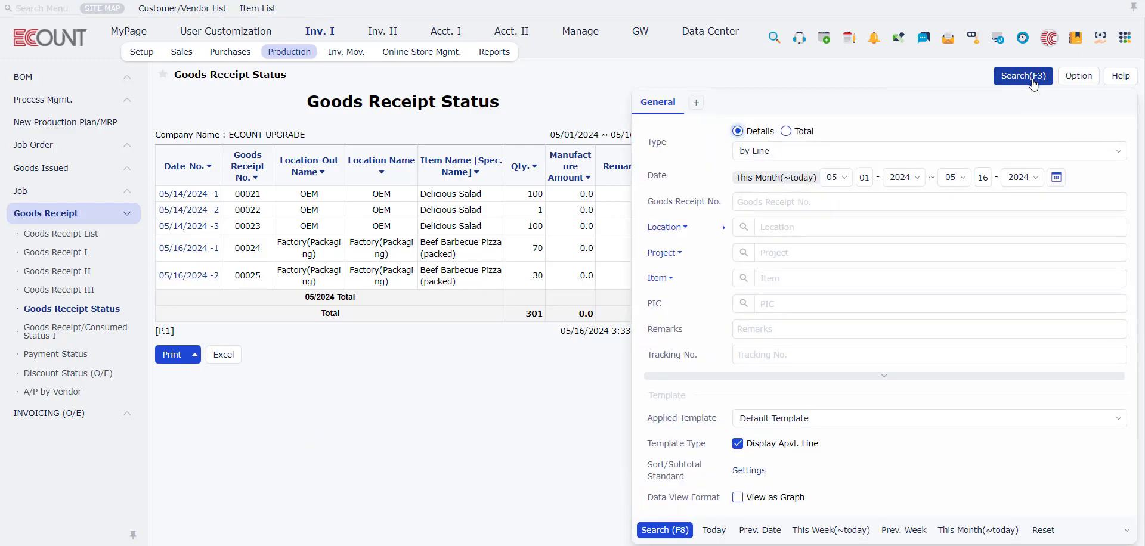
click(785, 132)
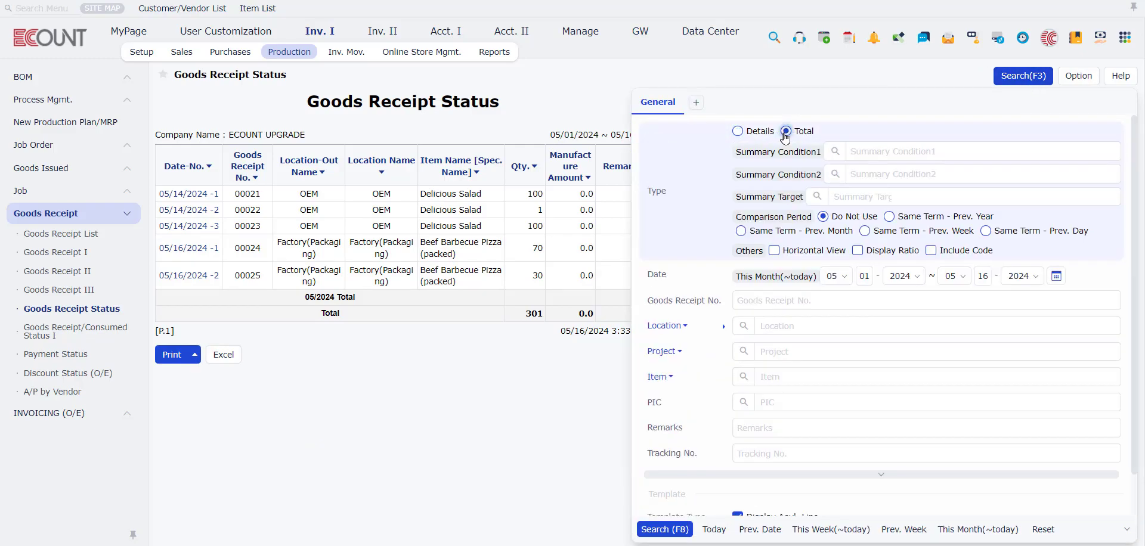
click(836, 150)
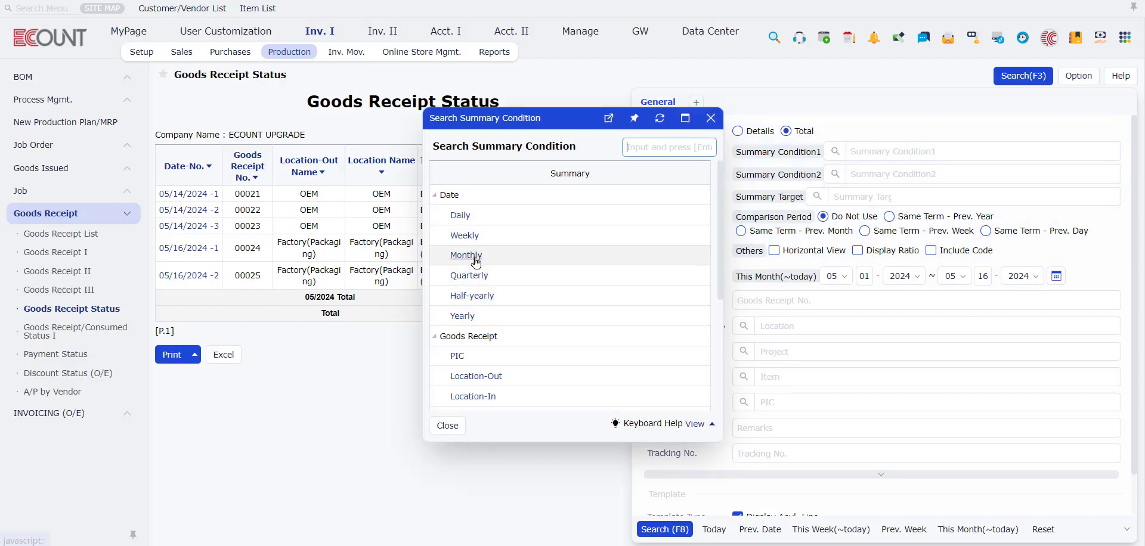
click(466, 256)
click(835, 174)
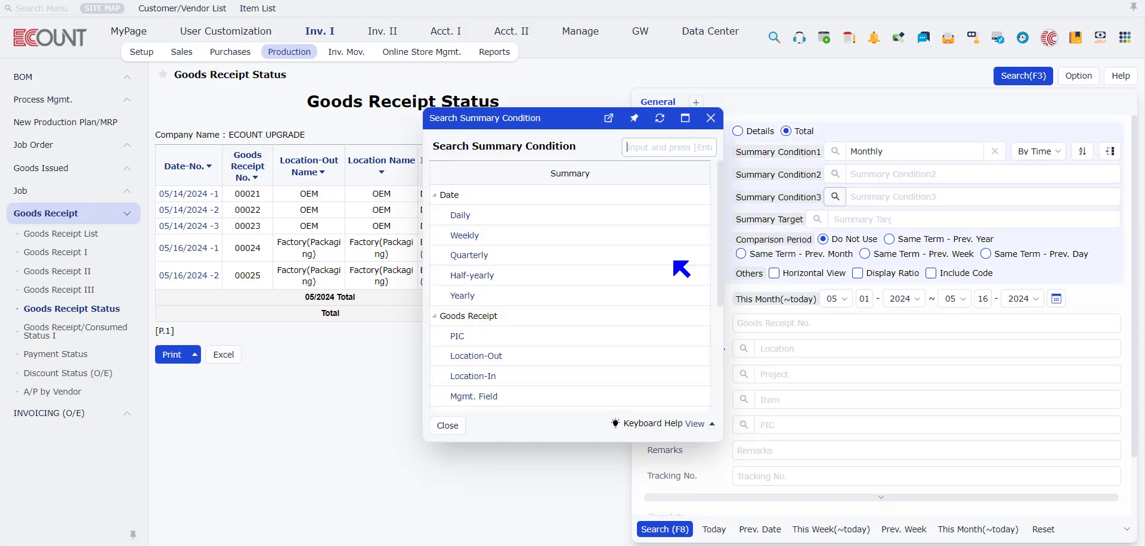
scroll(514, 297, down, 3)
click(501, 291)
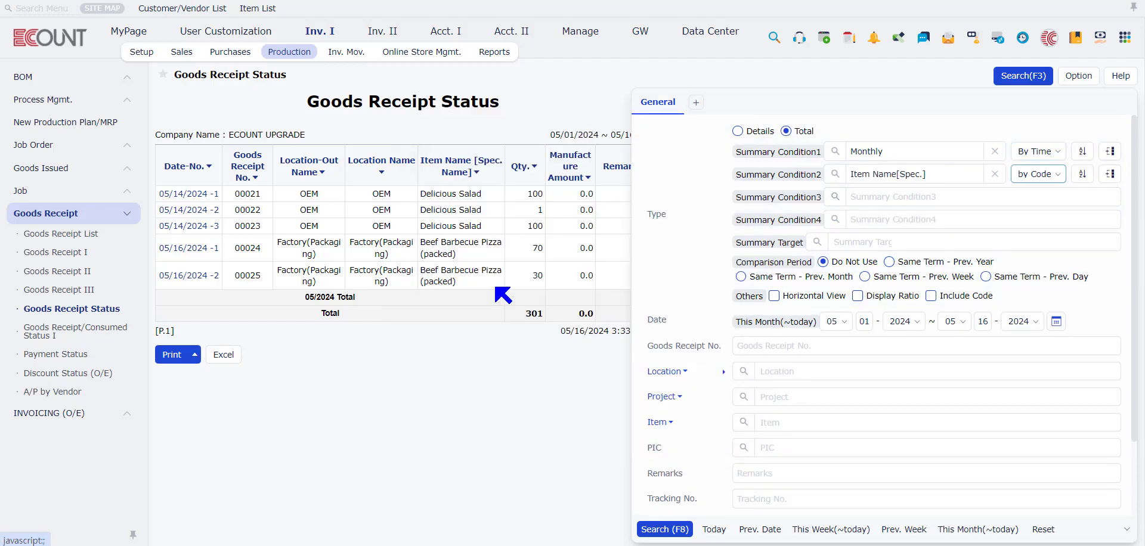
click(664, 529)
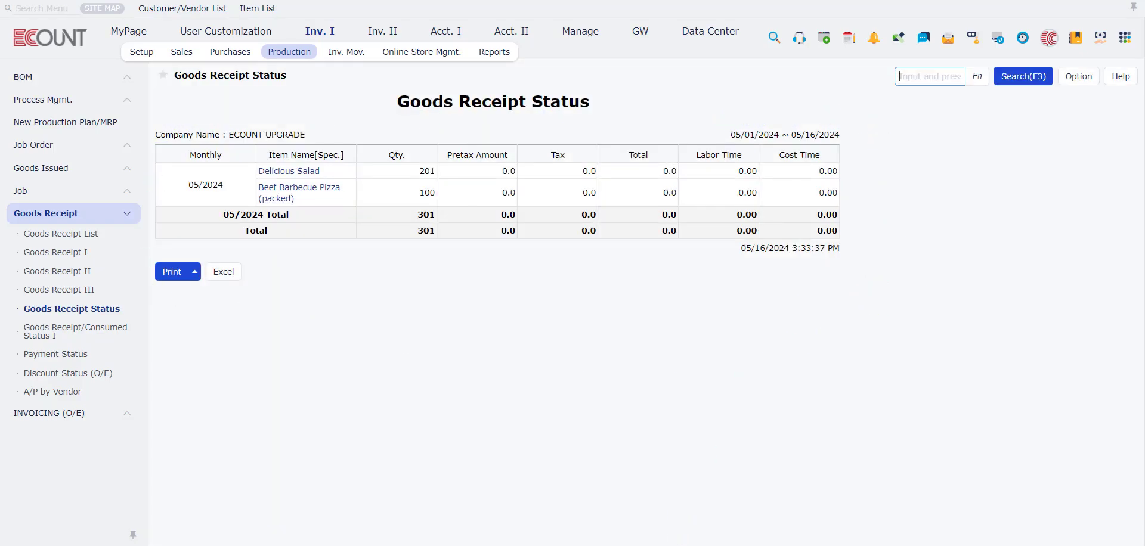
Step: Start a new Goods Receipt Status template named 1 and open the list of fields to add at the Date-No. column
click(1089, 77)
mouse_move(1051, 125)
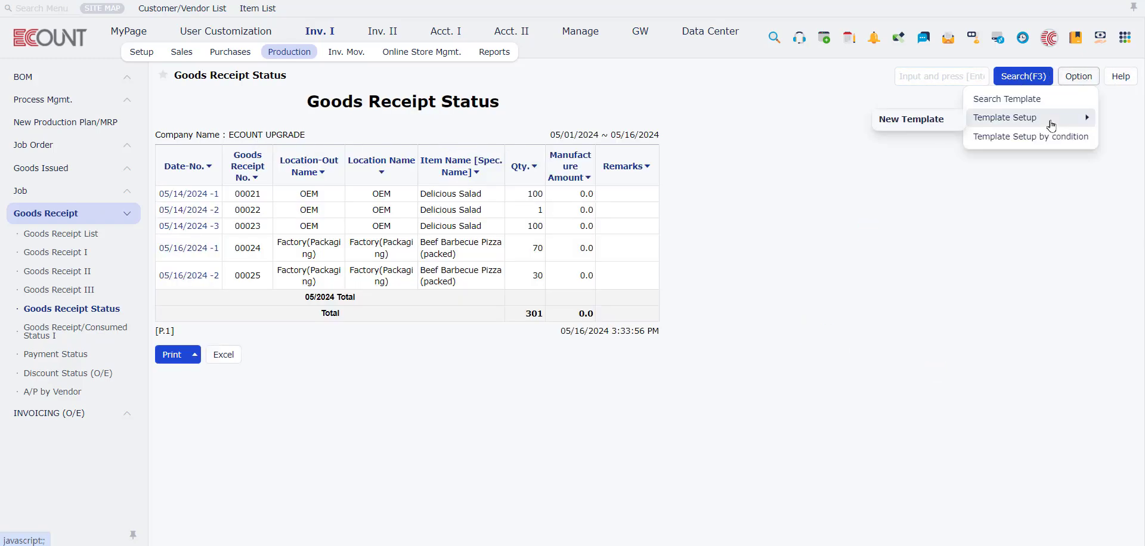
click(941, 127)
text(1)
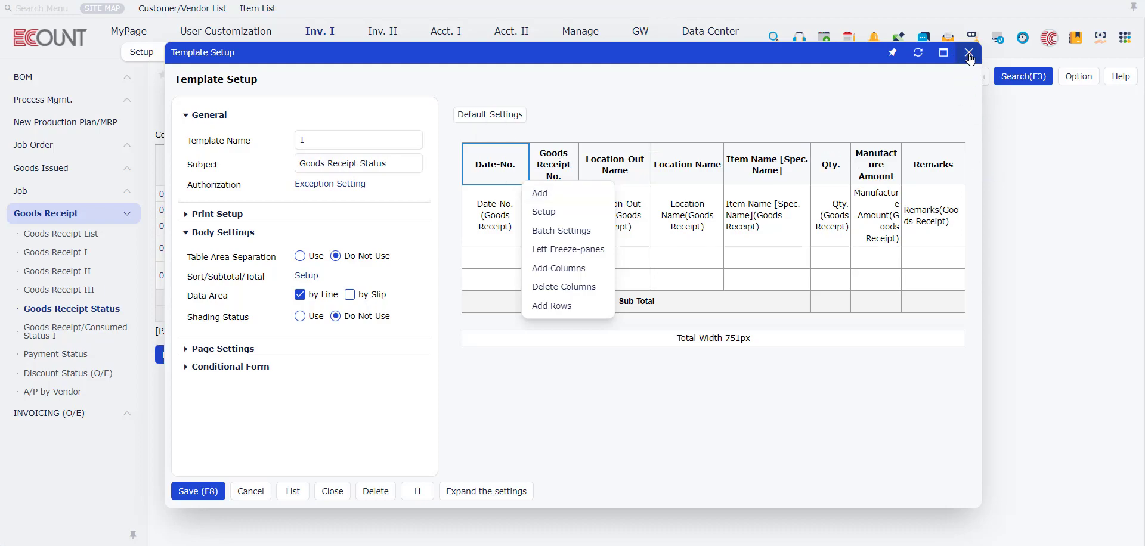
click(568, 197)
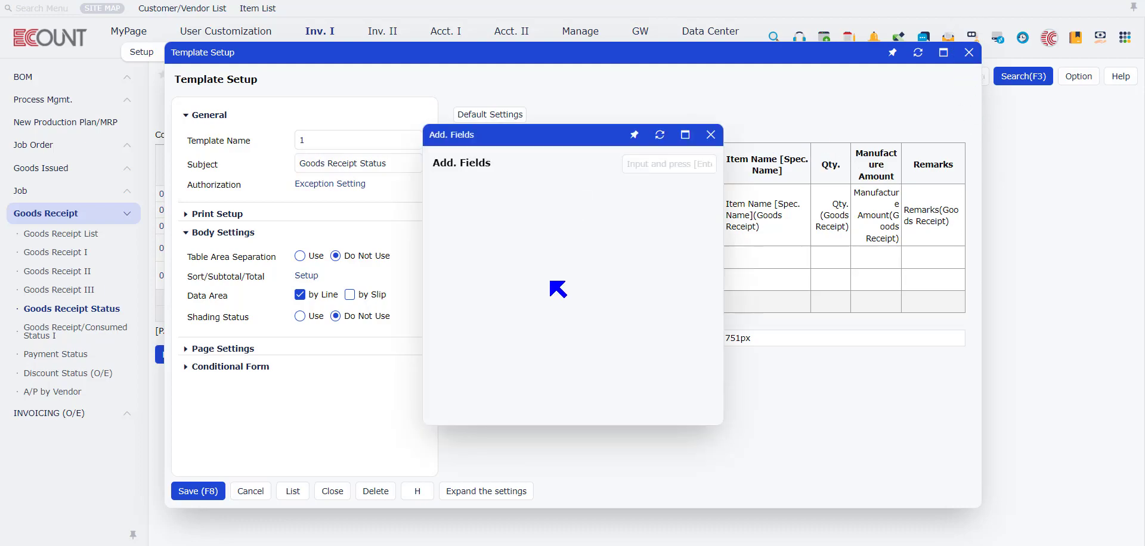